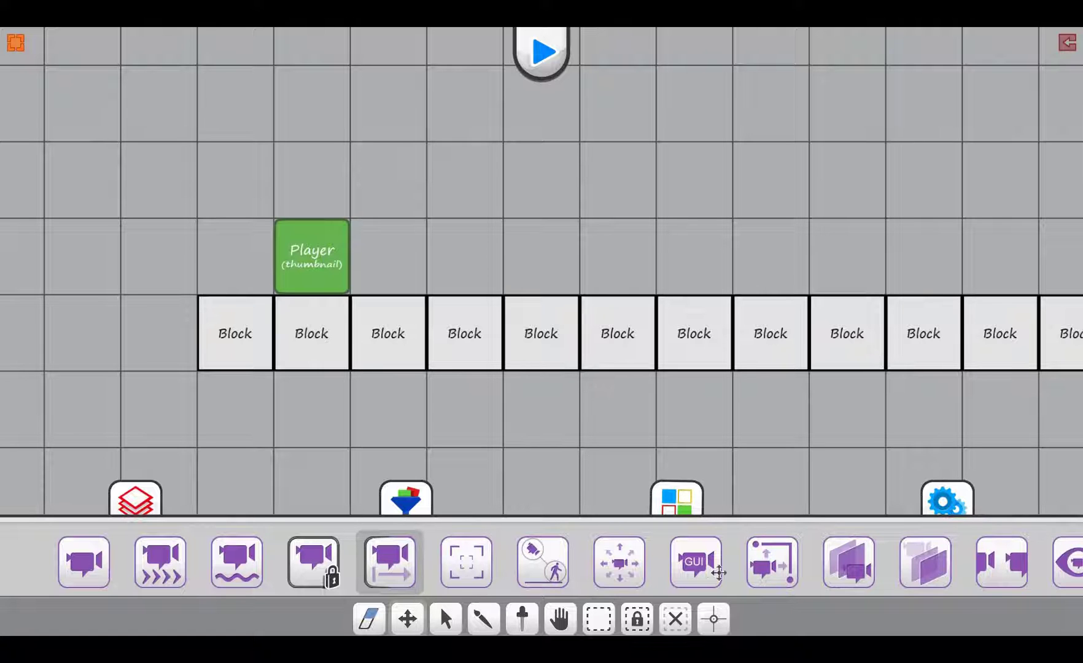
# Step: Browse the camera objects and place a Camera Auto Move object above the blocks, two tiles right of the Player
pyautogui.moveTo(832, 566); pyautogui.dragTo(311, 564)
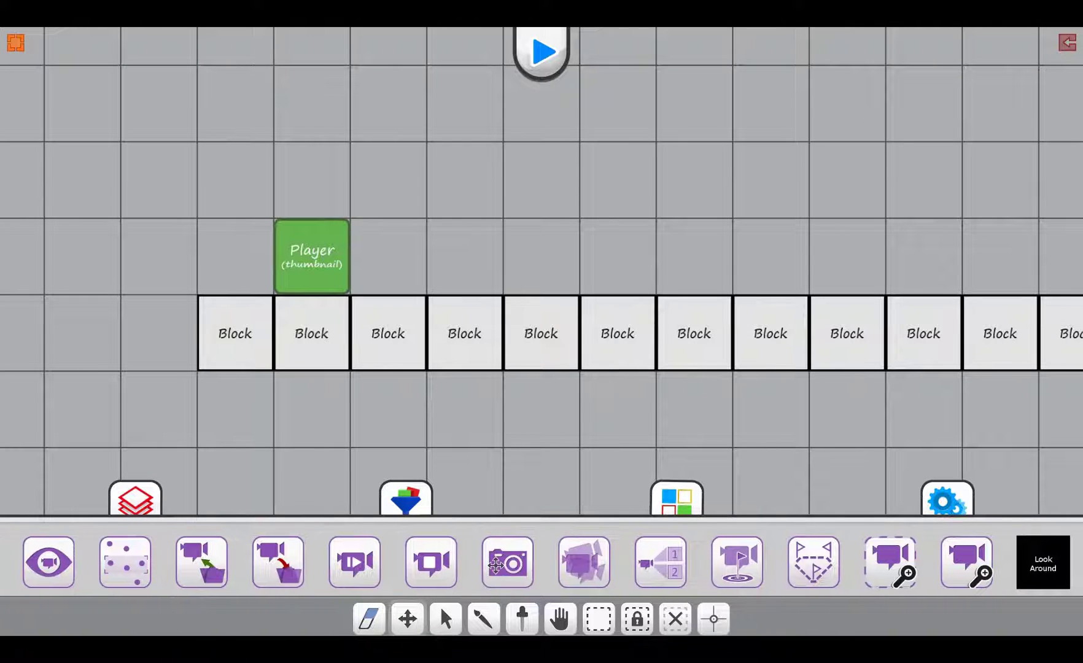
pyautogui.moveTo(495, 563); pyautogui.dragTo(608, 566)
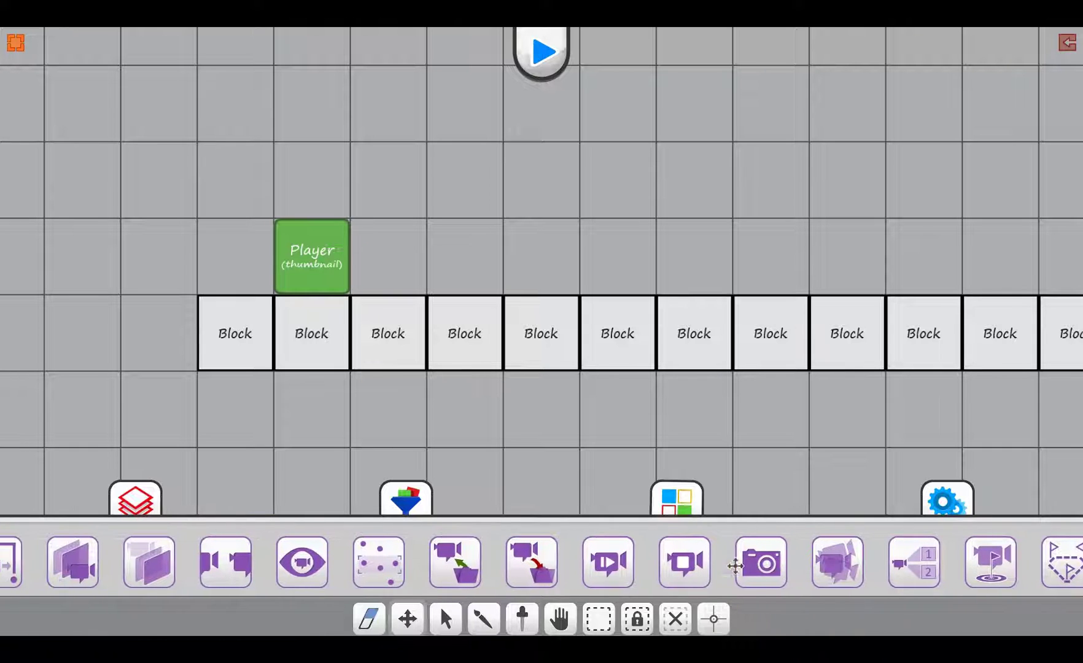
pyautogui.moveTo(472, 562); pyautogui.dragTo(748, 571)
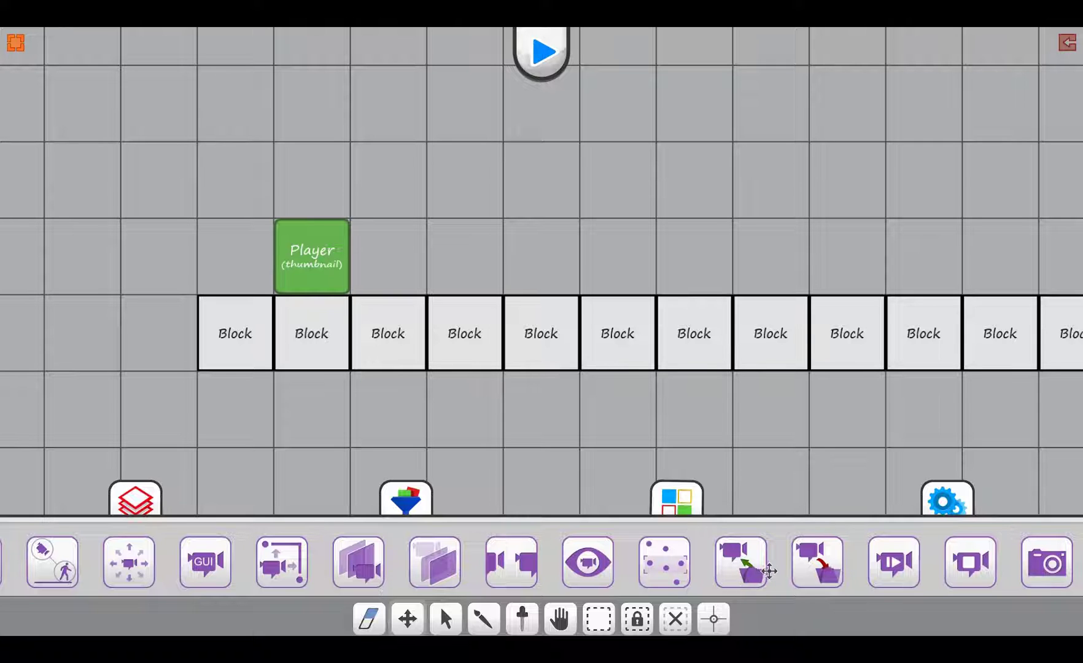
pyautogui.moveTo(249, 562); pyautogui.dragTo(588, 556)
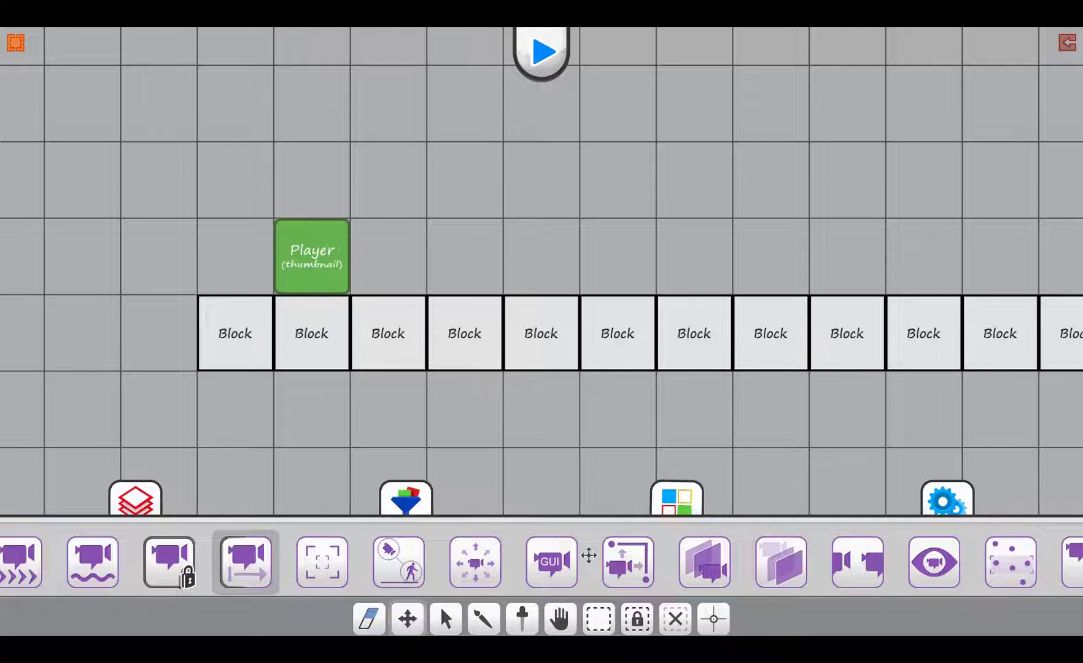
pyautogui.moveTo(172, 562); pyautogui.dragTo(360, 567)
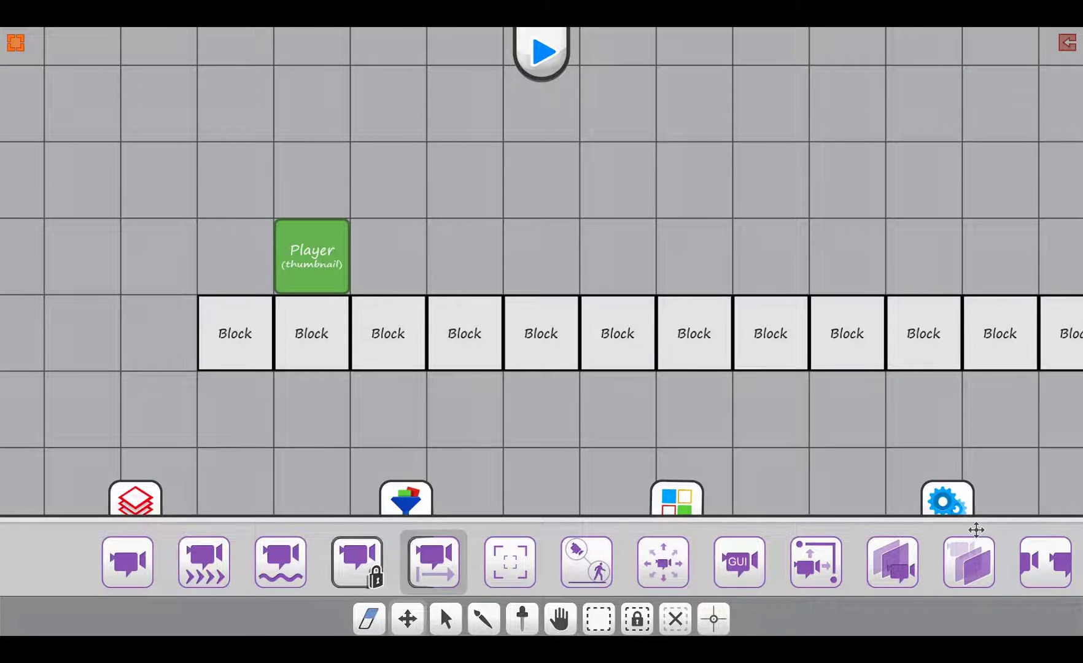
pyautogui.click(204, 560)
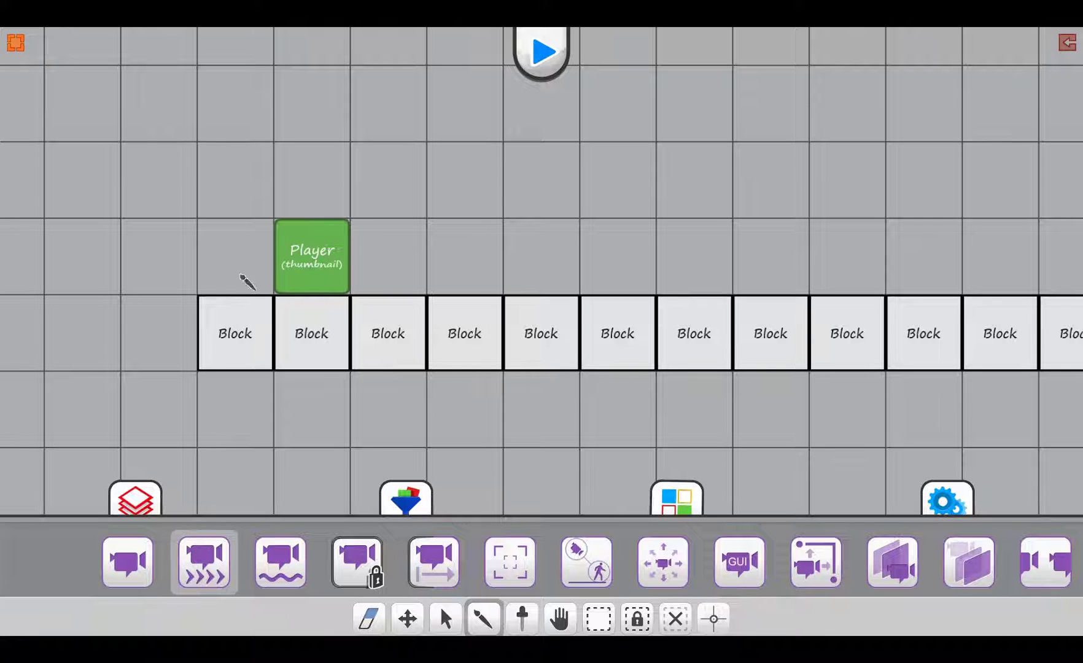
pyautogui.click(471, 276)
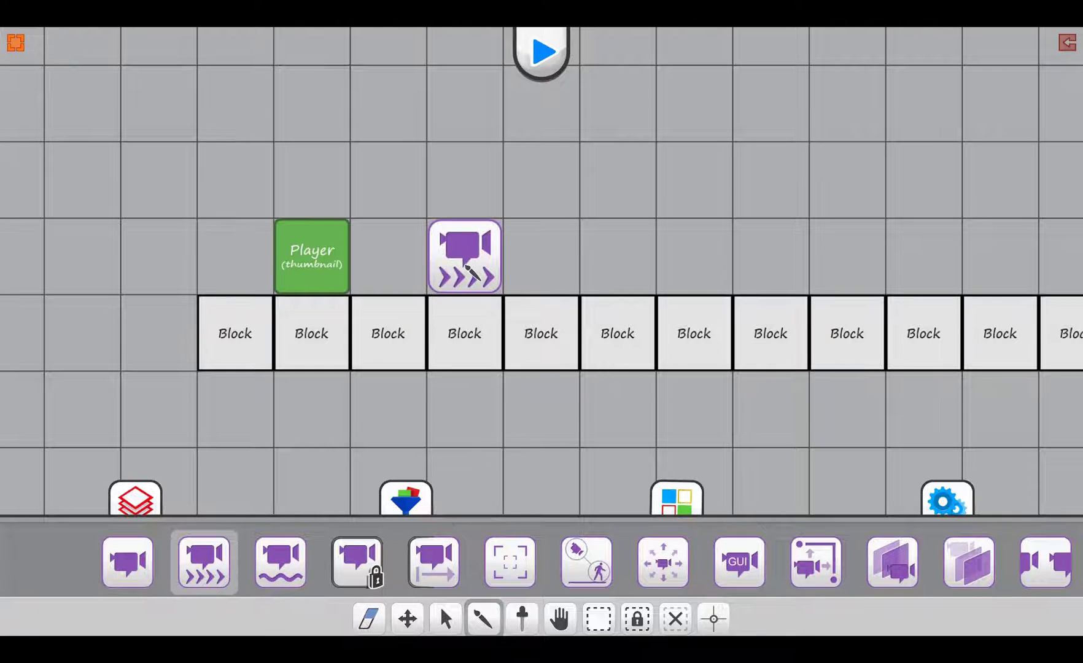
# Step: Open the Camera Auto Move object's movement settings and select Move L/R for editing
pyautogui.click(470, 276)
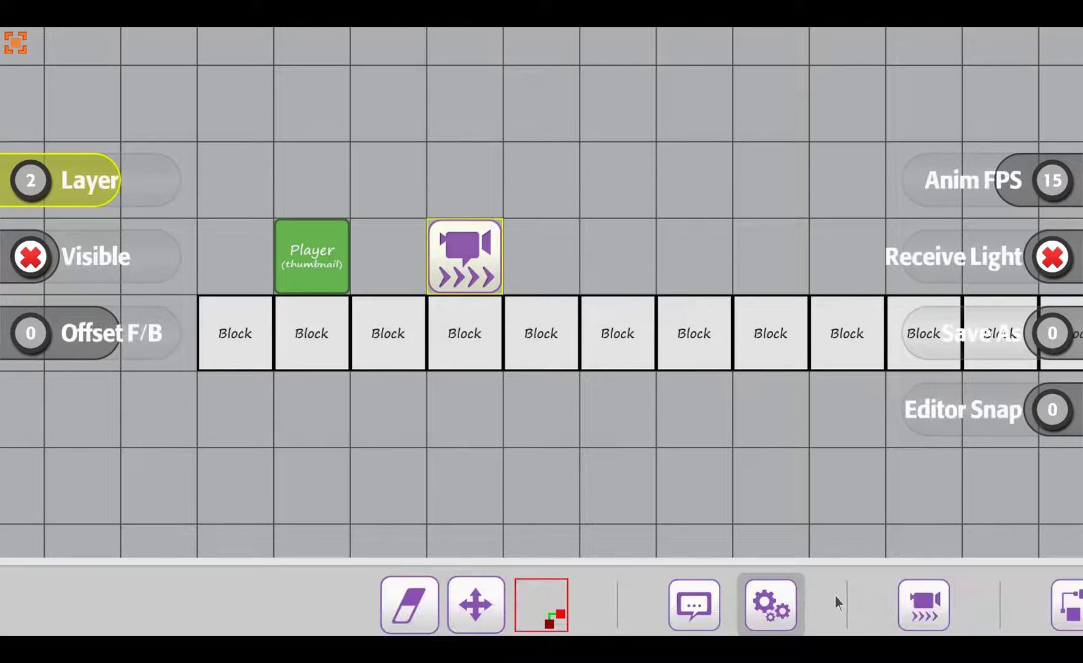
pyautogui.click(786, 605)
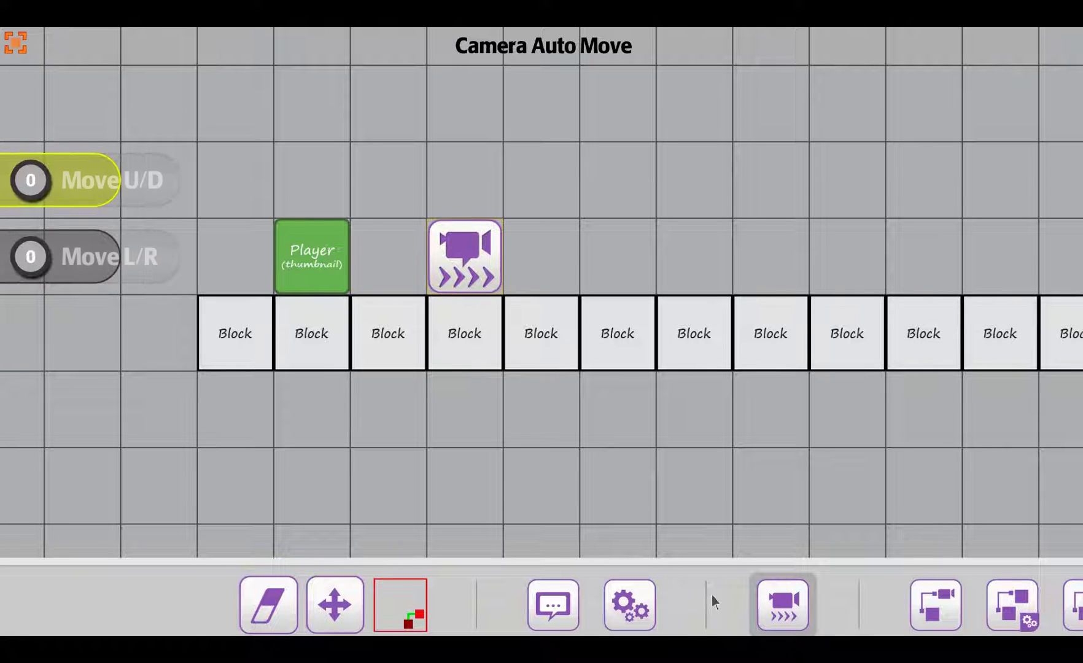
pyautogui.click(34, 257)
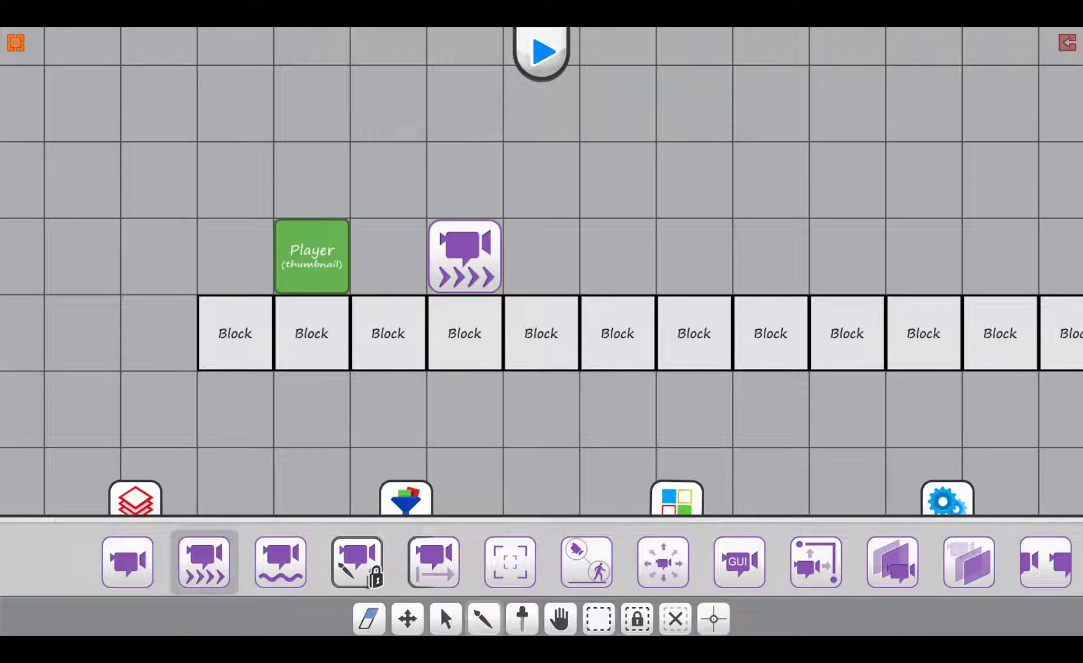
# Step: Place a Camera Border Lock object two tiles right of Camera Auto Move, make it visible, and view its border lock settings
pyautogui.click(369, 571)
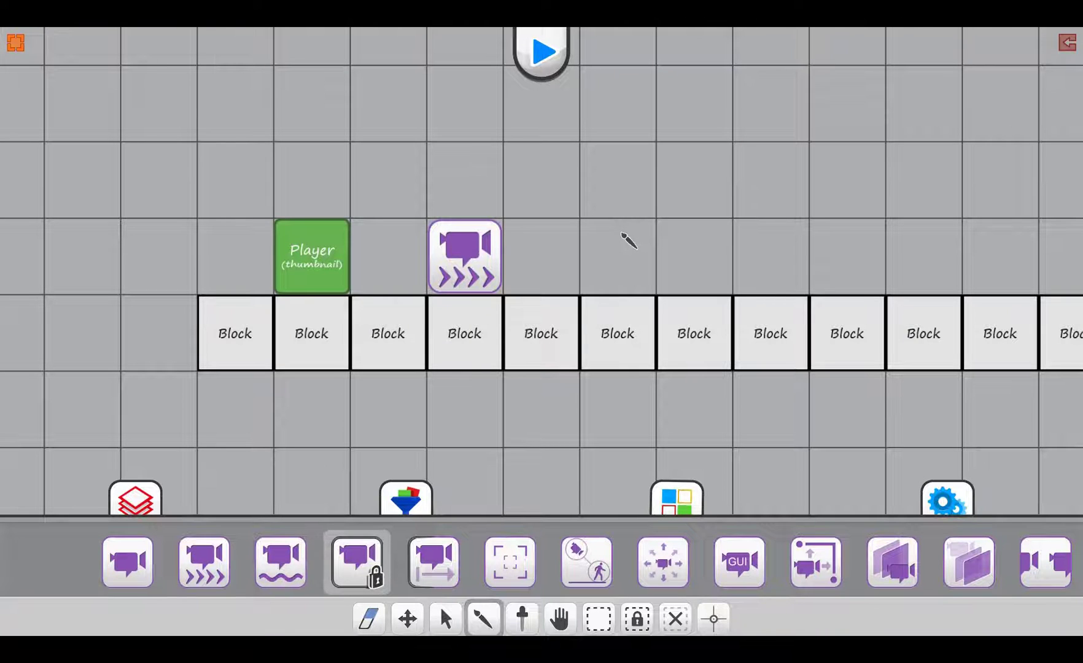
pyautogui.click(618, 257)
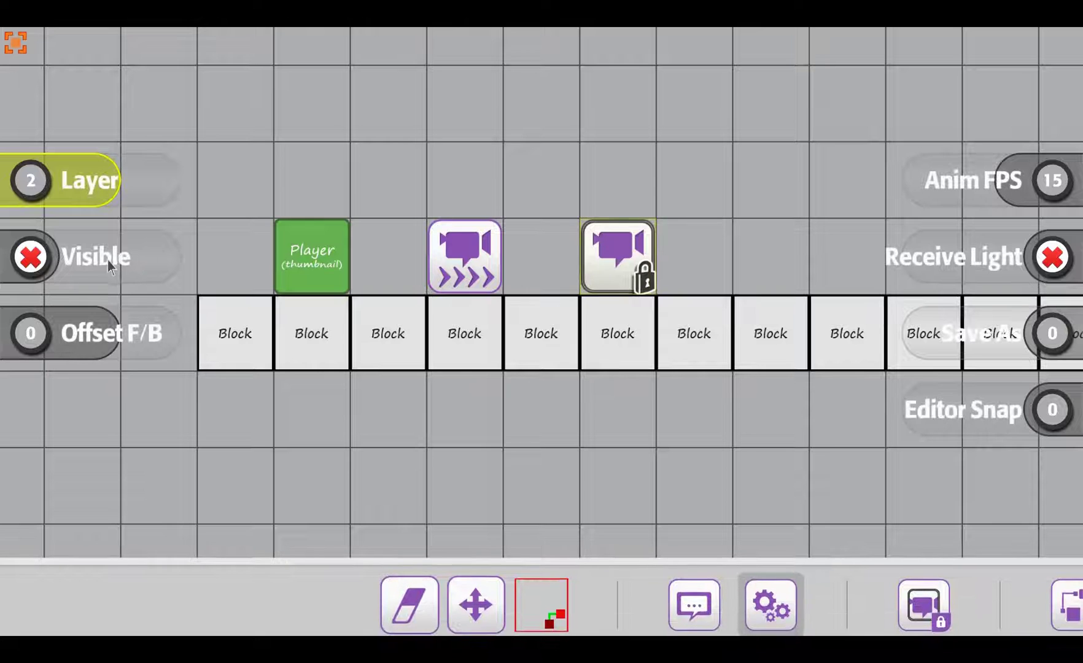
pyautogui.click(108, 260)
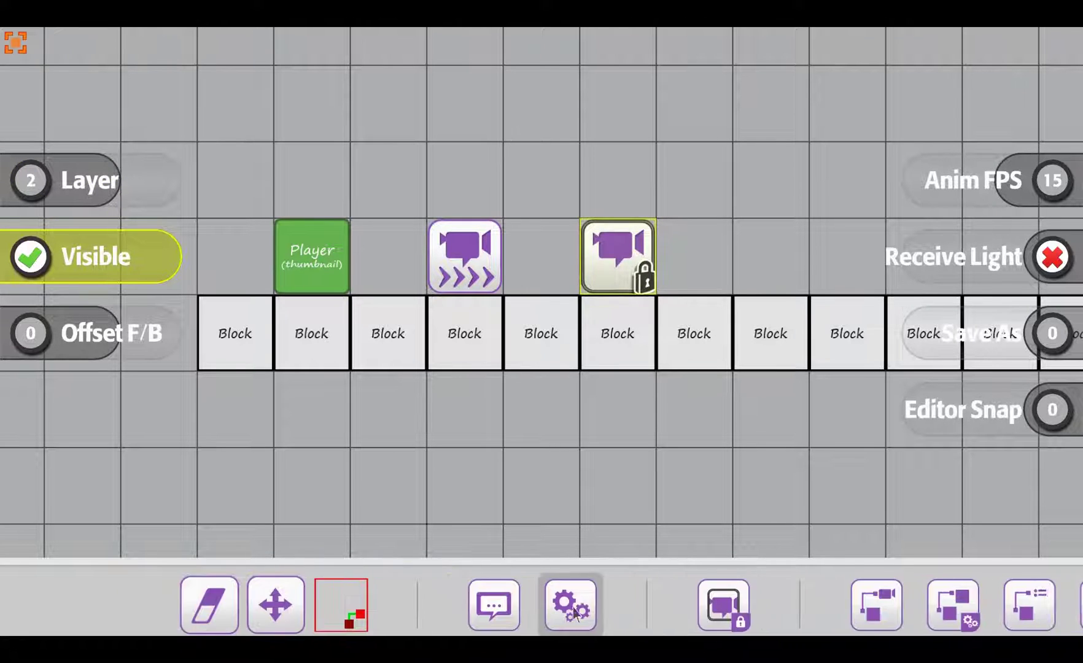
pyautogui.click(598, 603)
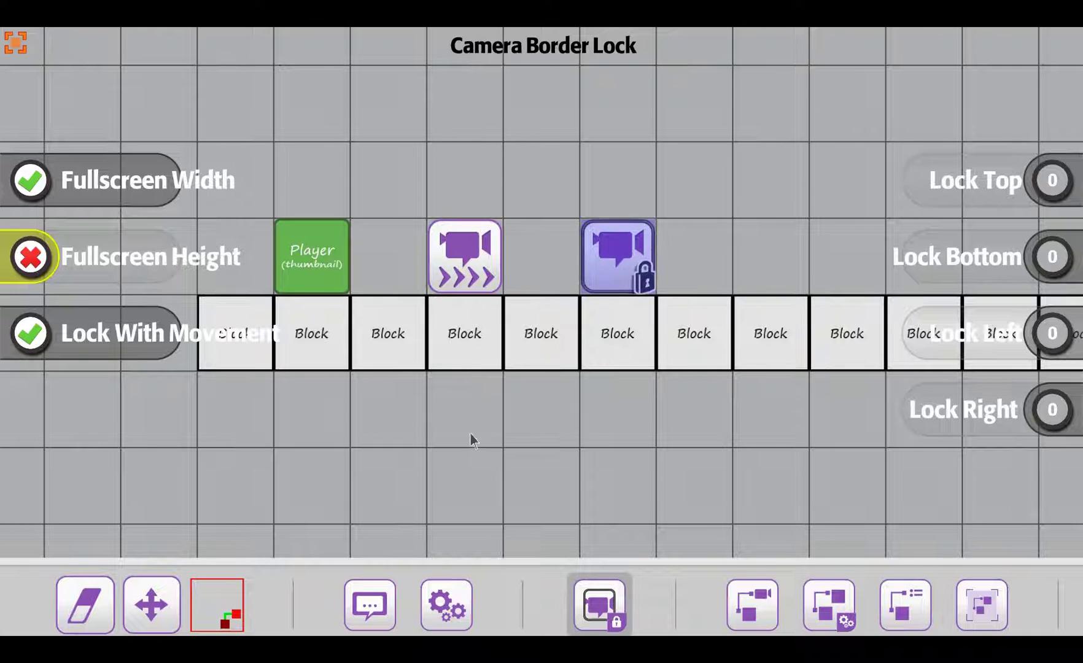
pyautogui.click(367, 393)
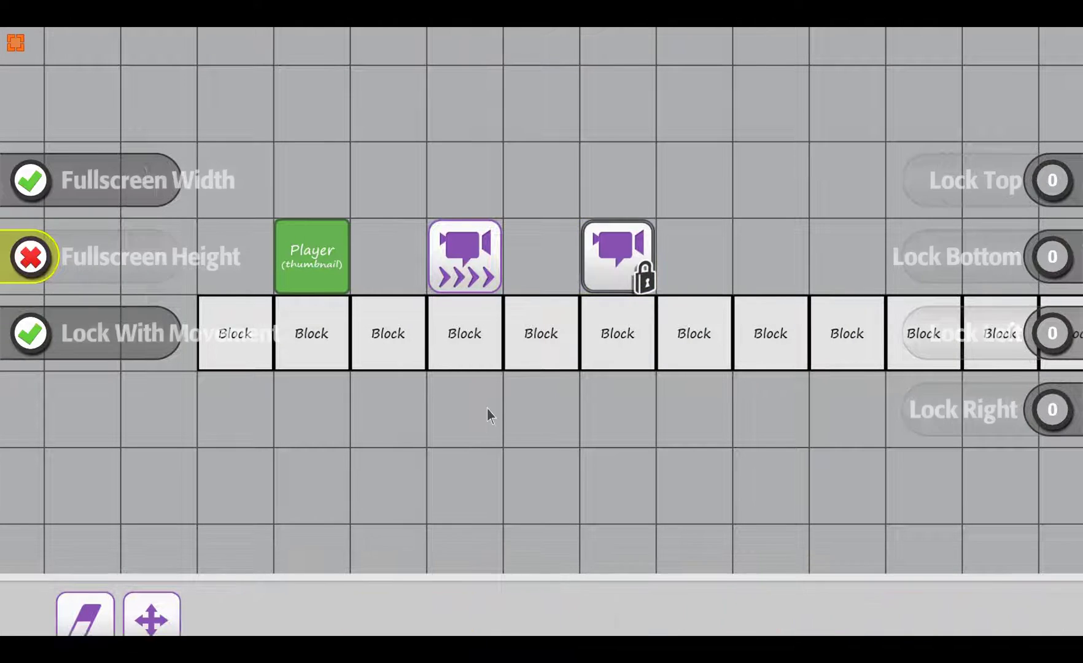
# Step: Make the Camera Auto Move object visible and playtest the level with the border lock
pyautogui.click(468, 269)
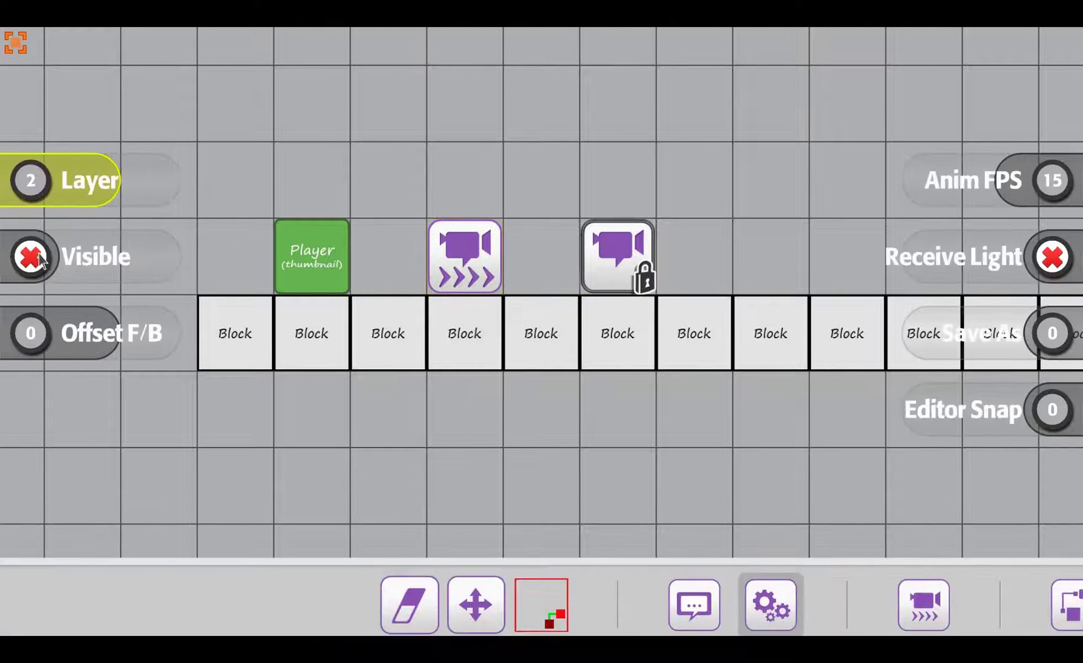
pyautogui.click(521, 422)
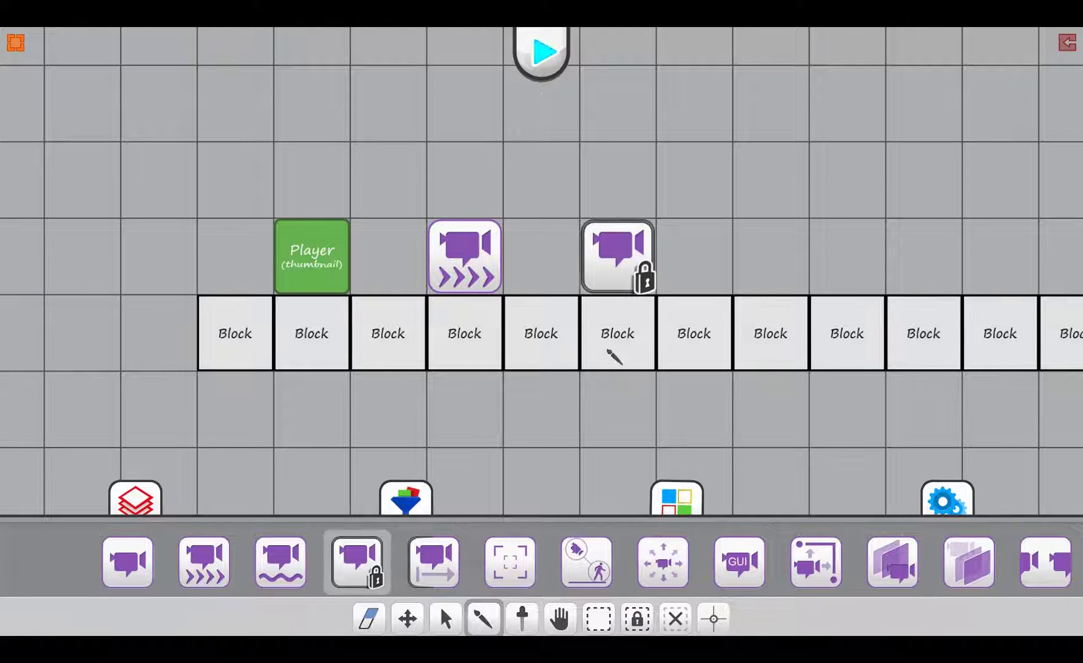
pyautogui.click(546, 58)
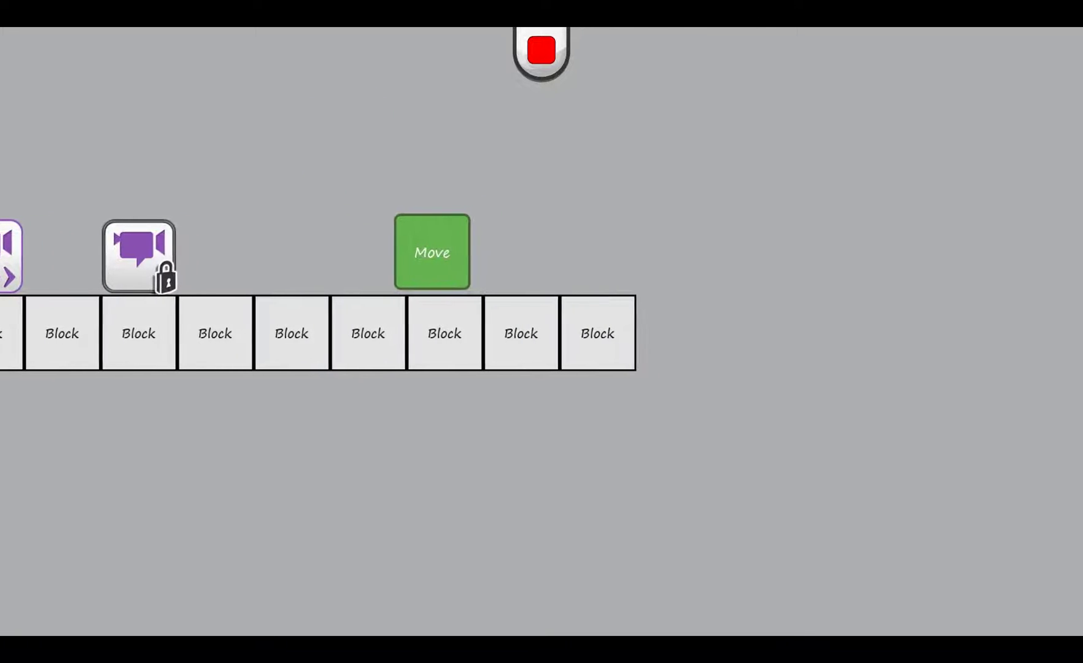
pyautogui.click(542, 51)
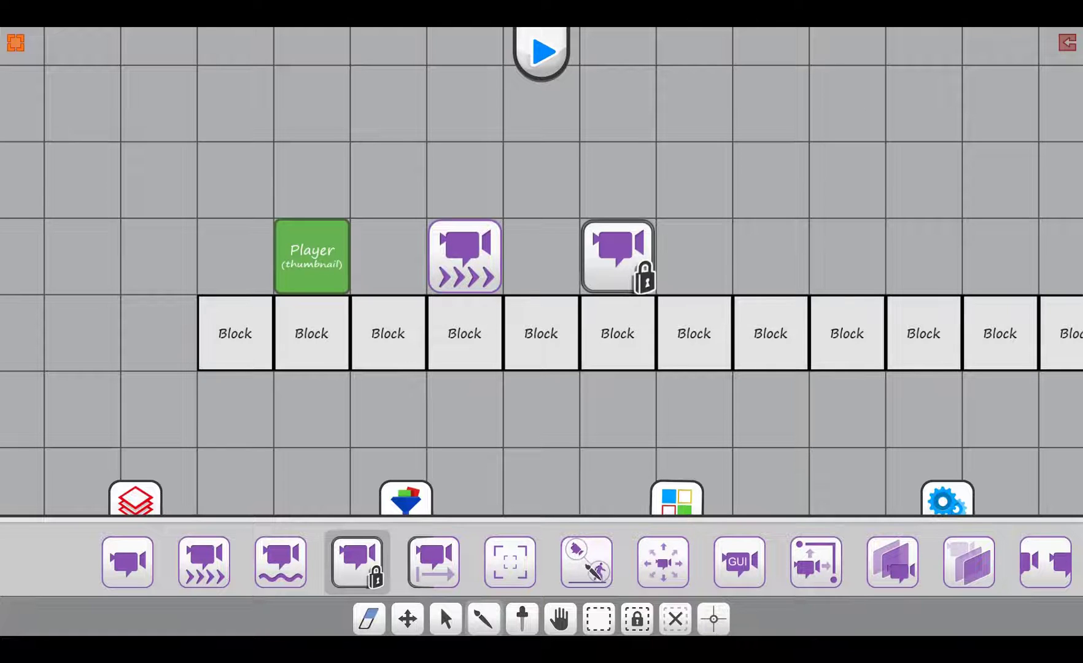
# Step: Place a Camera Follow object above the blocks, two tiles right of the Camera Border Lock, and make it visible
pyautogui.click(586, 562)
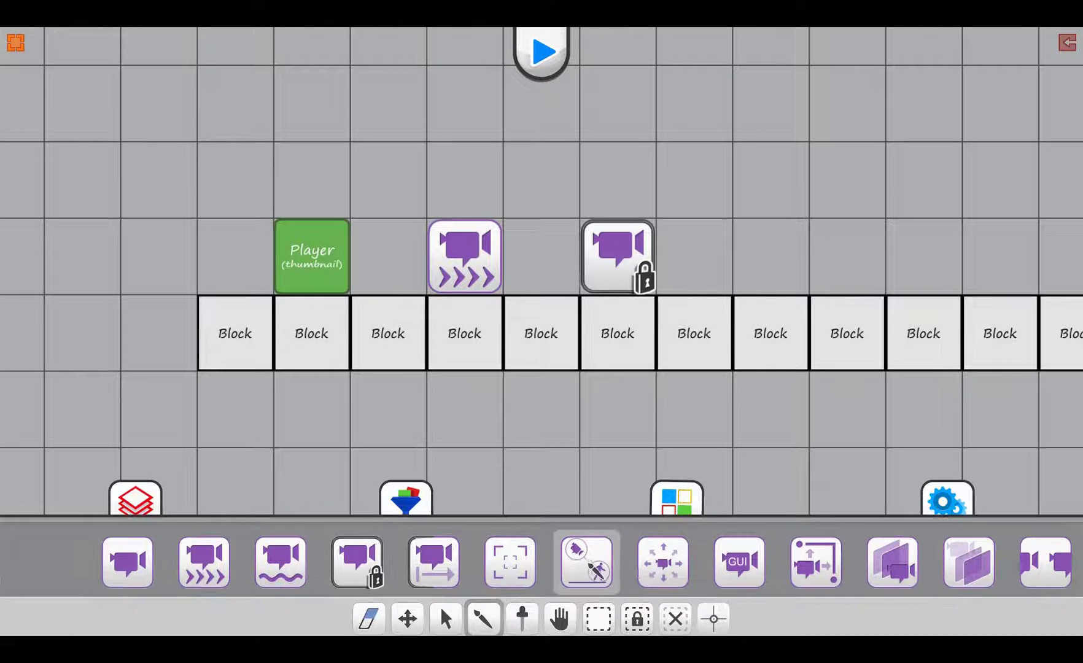
pyautogui.click(767, 257)
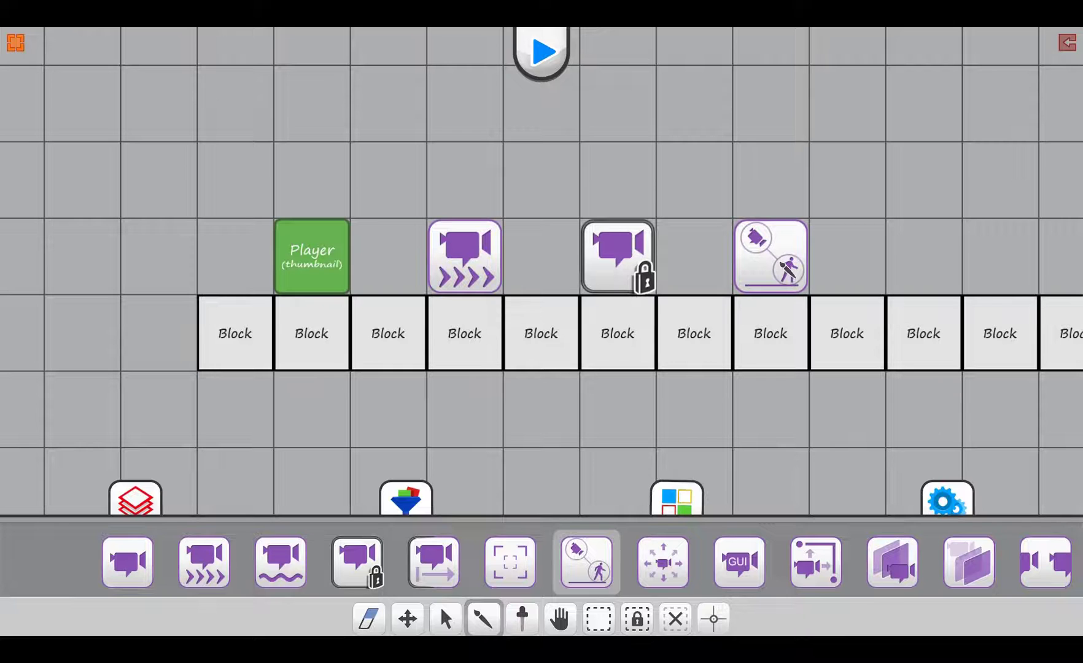
pyautogui.click(779, 271)
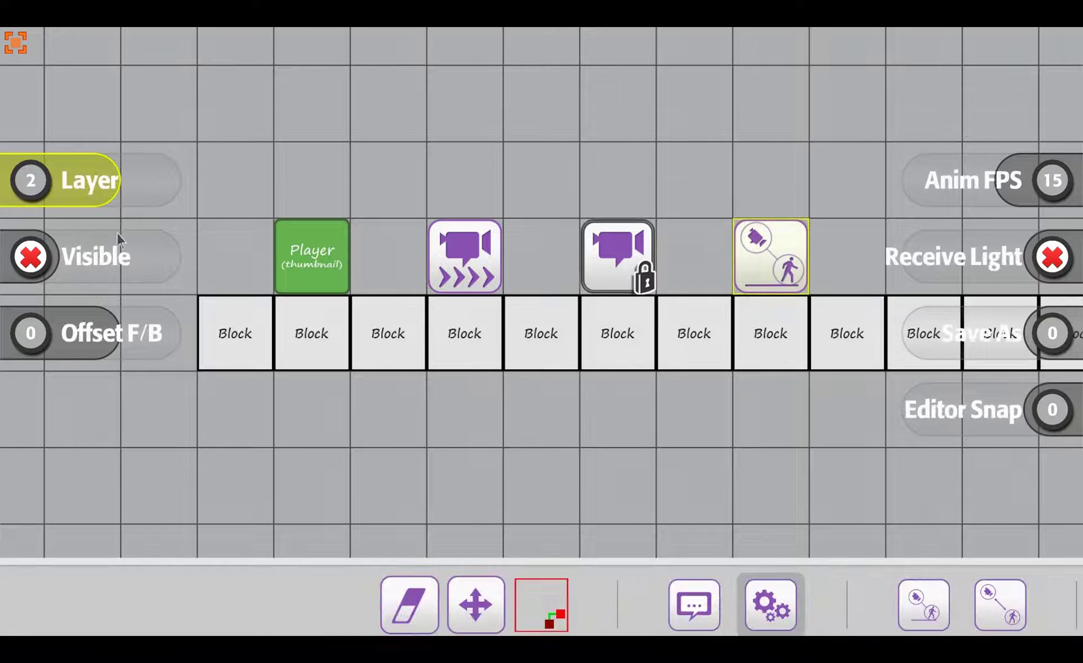
pyautogui.click(33, 257)
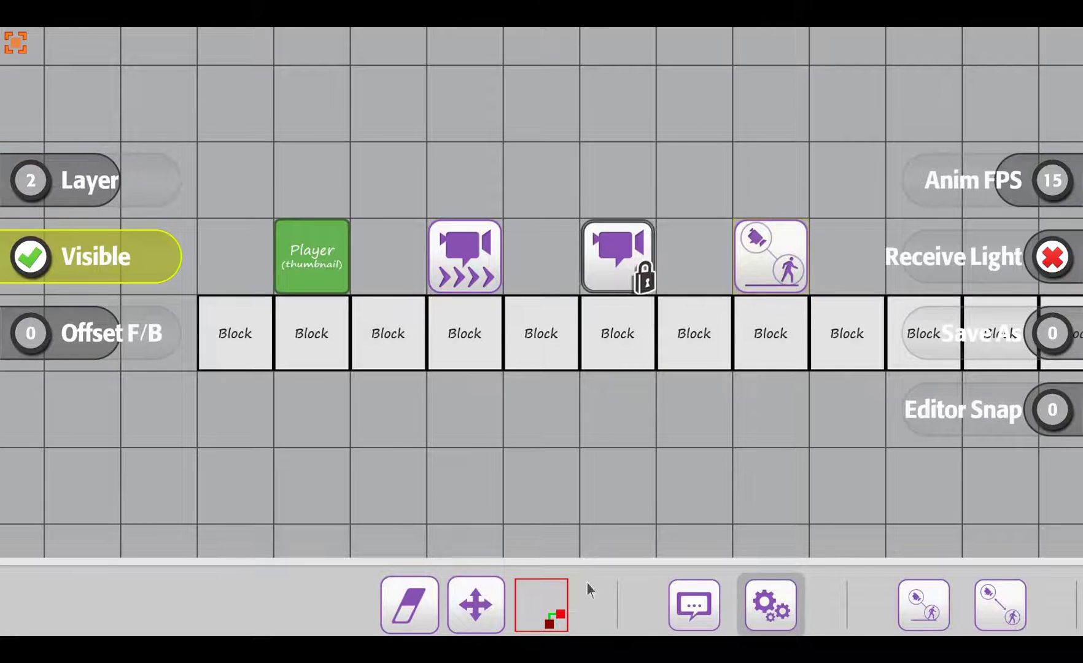
# Step: Turn off Follow Left and Follow Right in the Camera Follow settings
pyautogui.scroll(-5, 638, 594)
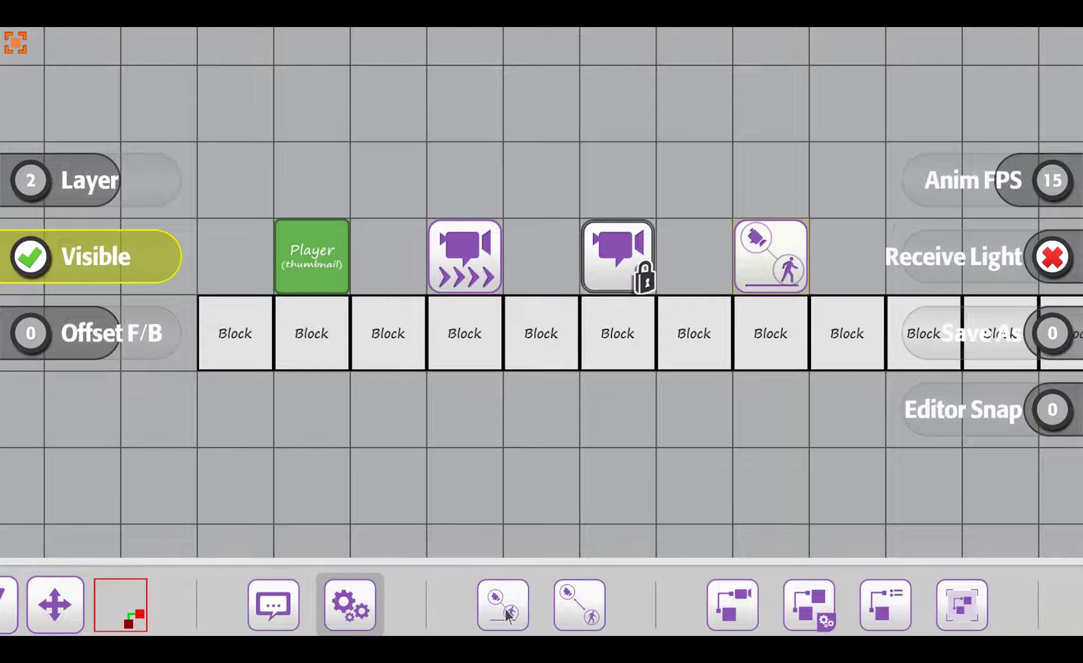
pyautogui.click(505, 609)
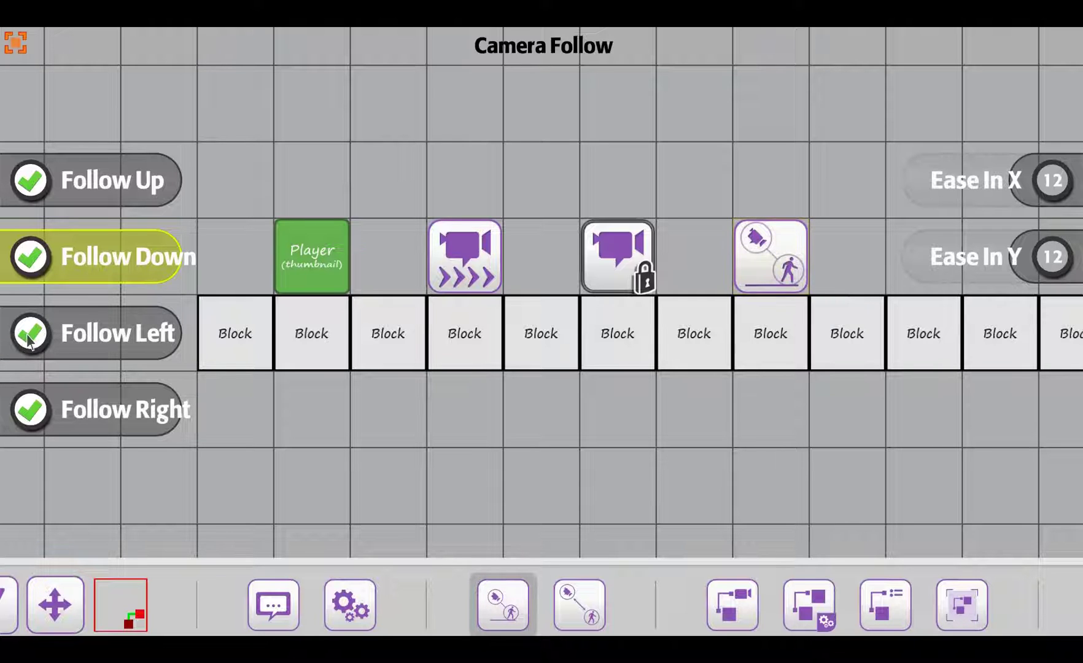
pyautogui.click(28, 338)
pyautogui.click(27, 410)
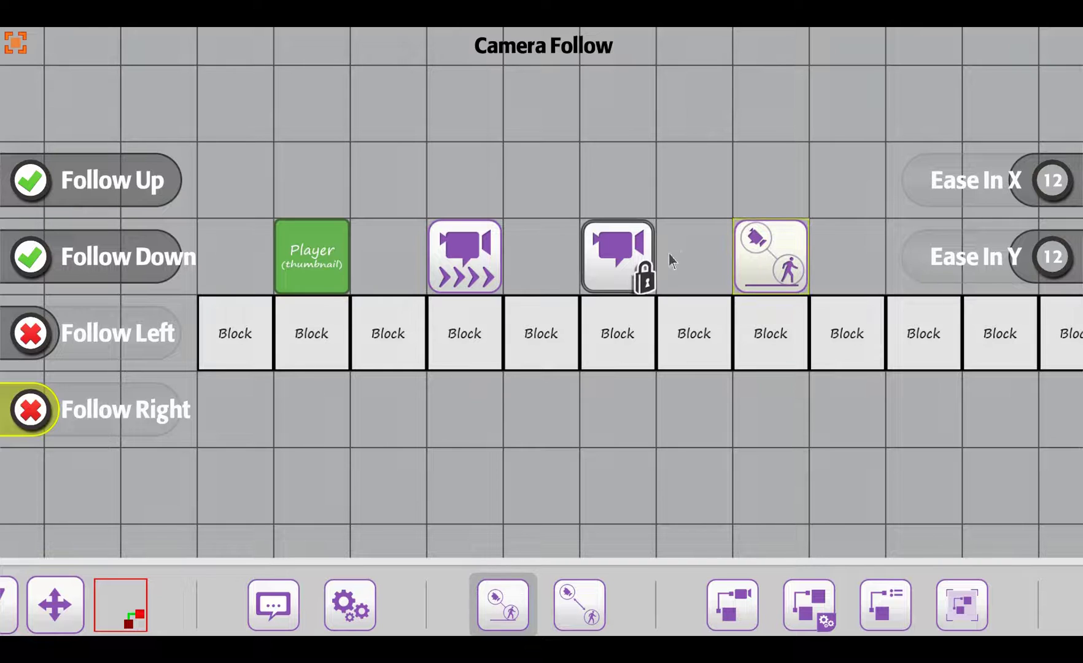
# Step: Set the Camera Follow Dist option to follow by screenSize and playtest the level
pyautogui.click(584, 608)
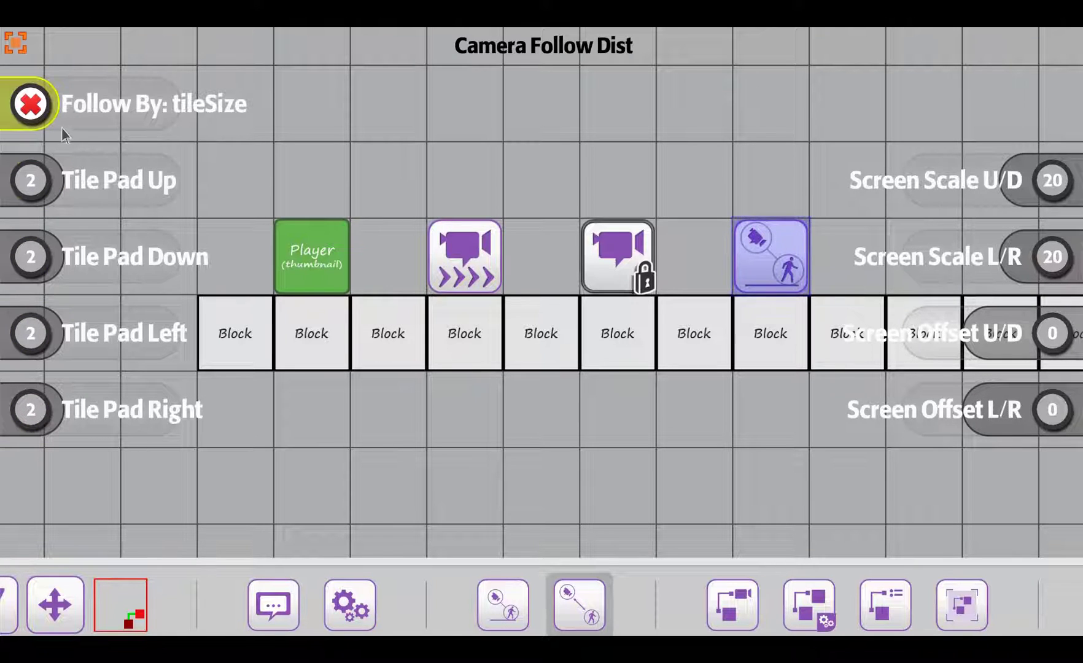
pyautogui.click(94, 119)
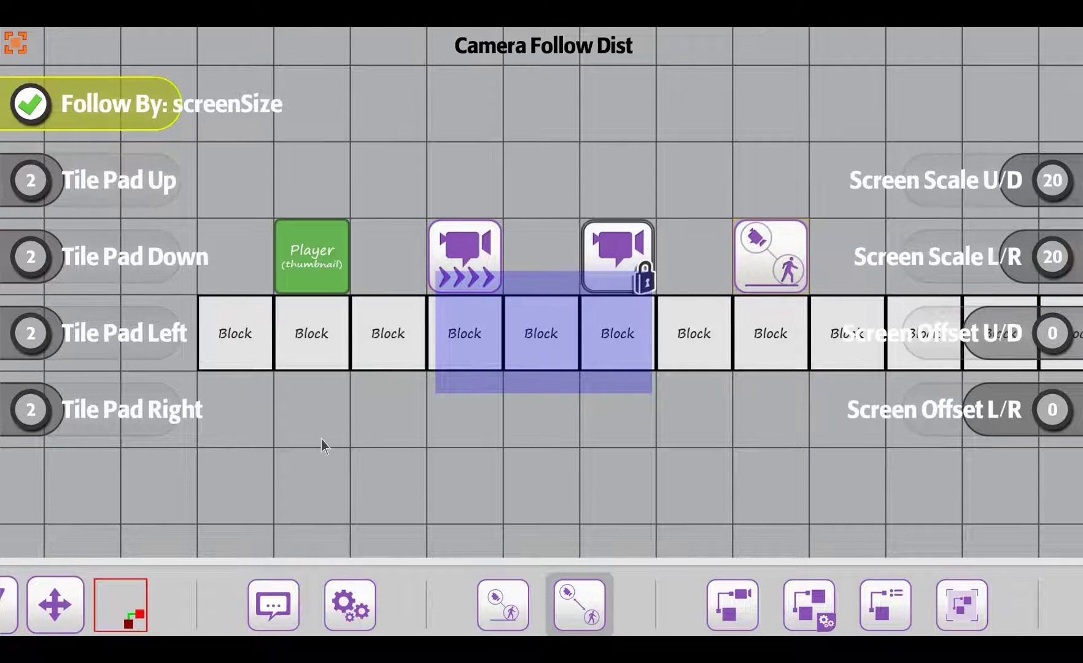
pyautogui.press('Return')
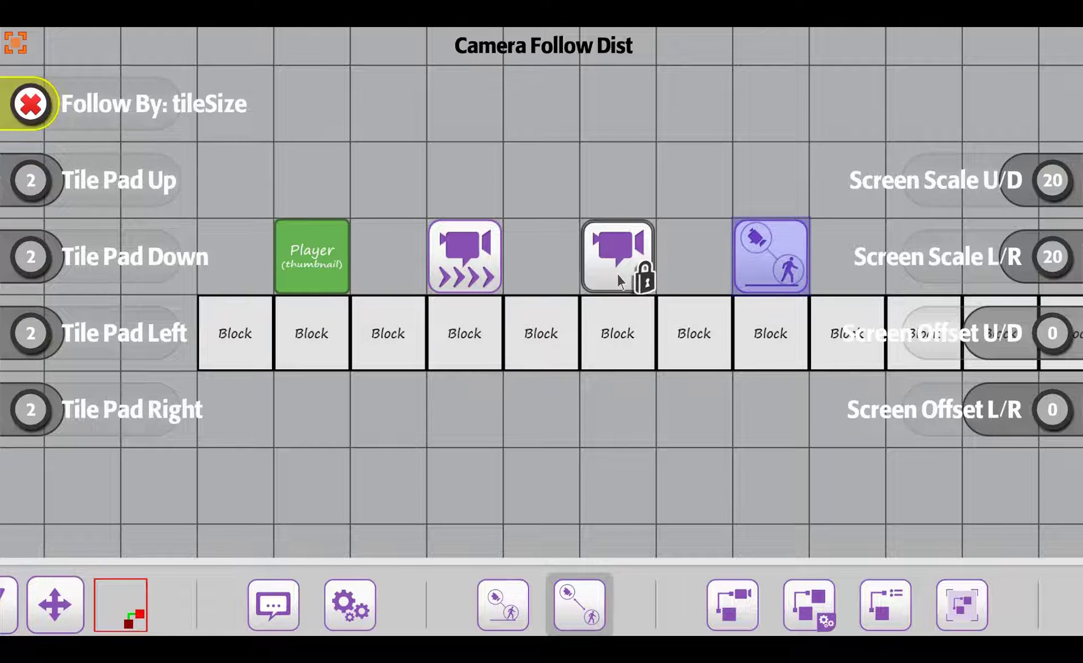
pyautogui.click(184, 107)
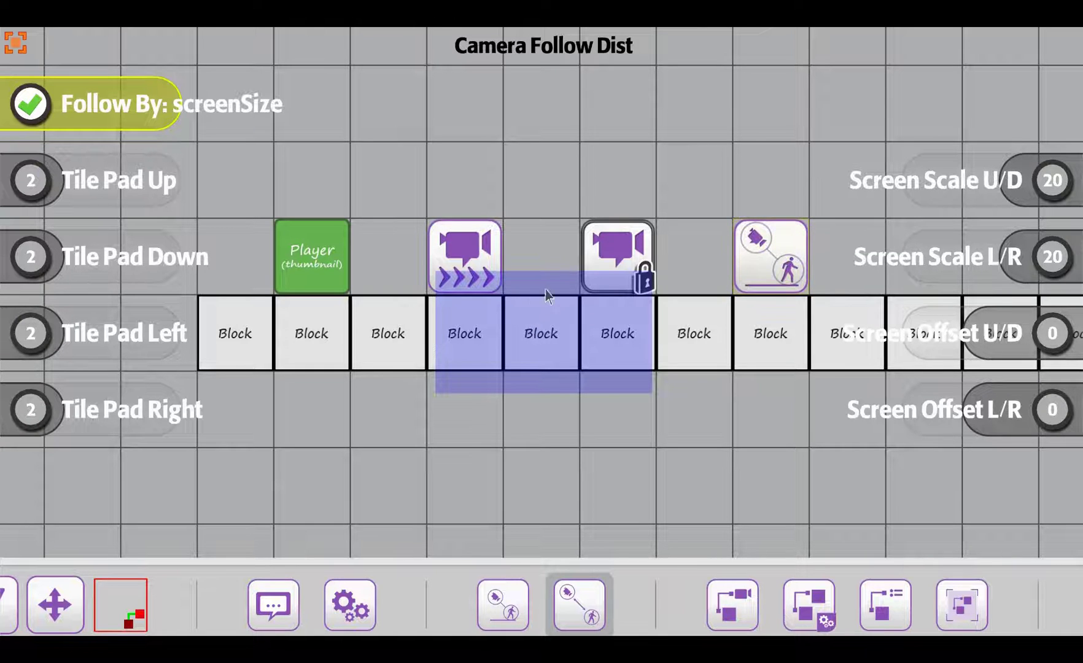
pyautogui.click(598, 427)
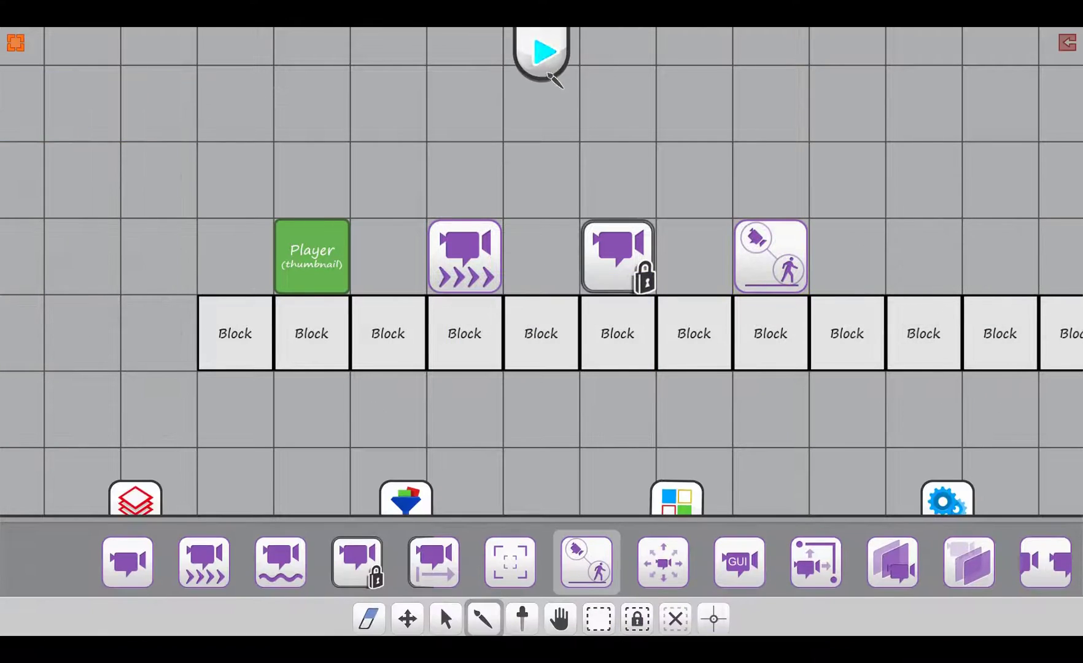
pyautogui.click(543, 50)
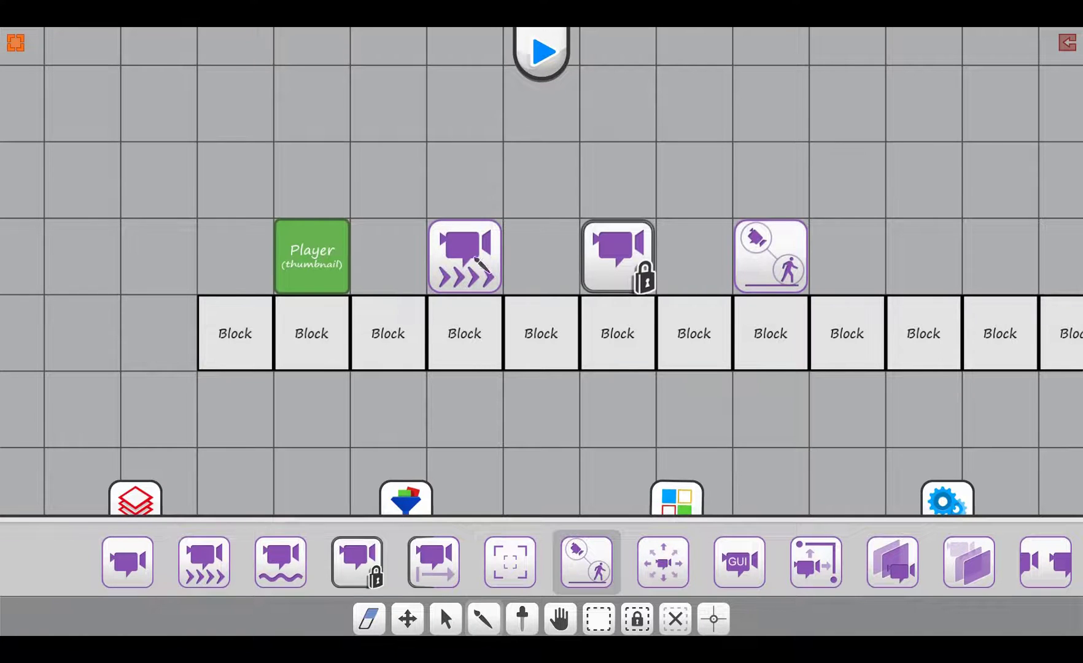
# Step: Turn off On Enter in the Camera Auto Move object's Trigger State settings
pyautogui.click(466, 265)
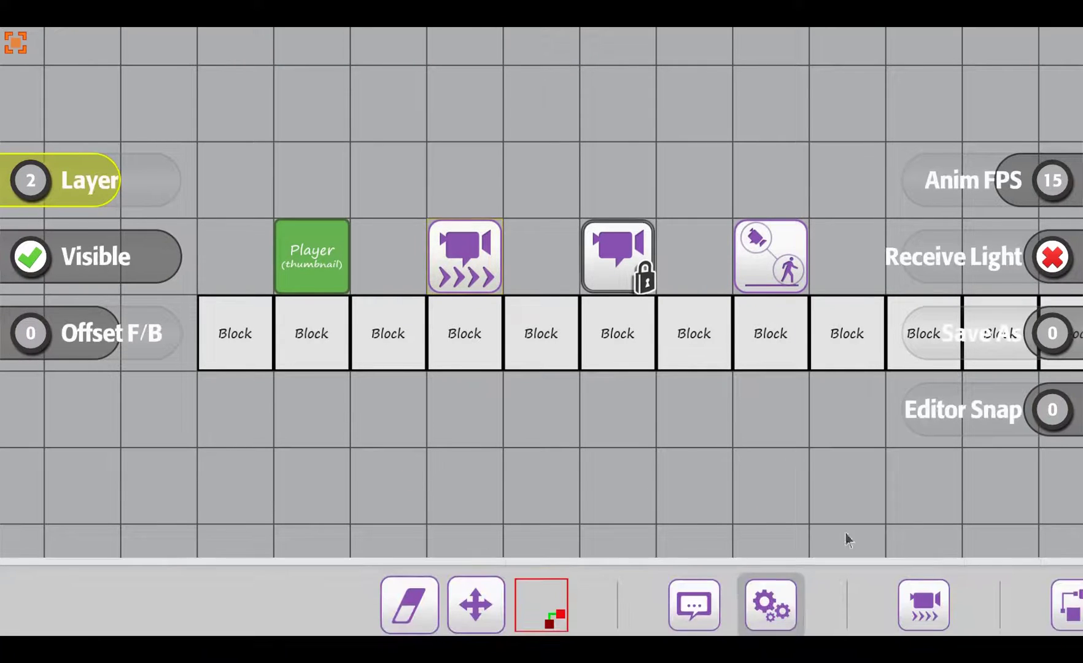
pyautogui.click(928, 605)
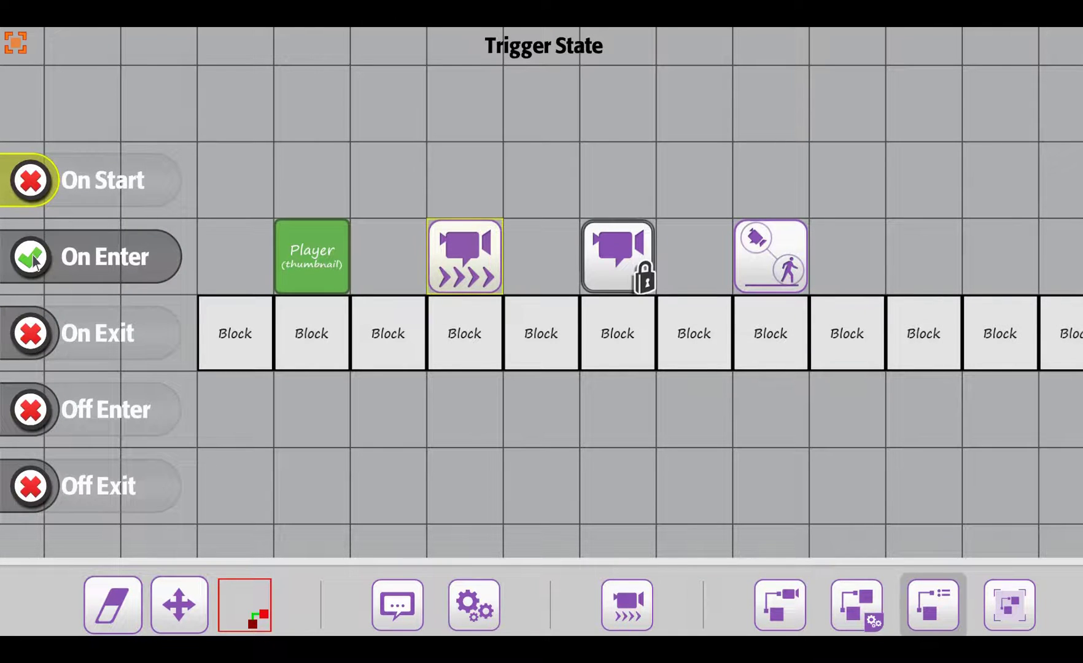
pyautogui.click(33, 258)
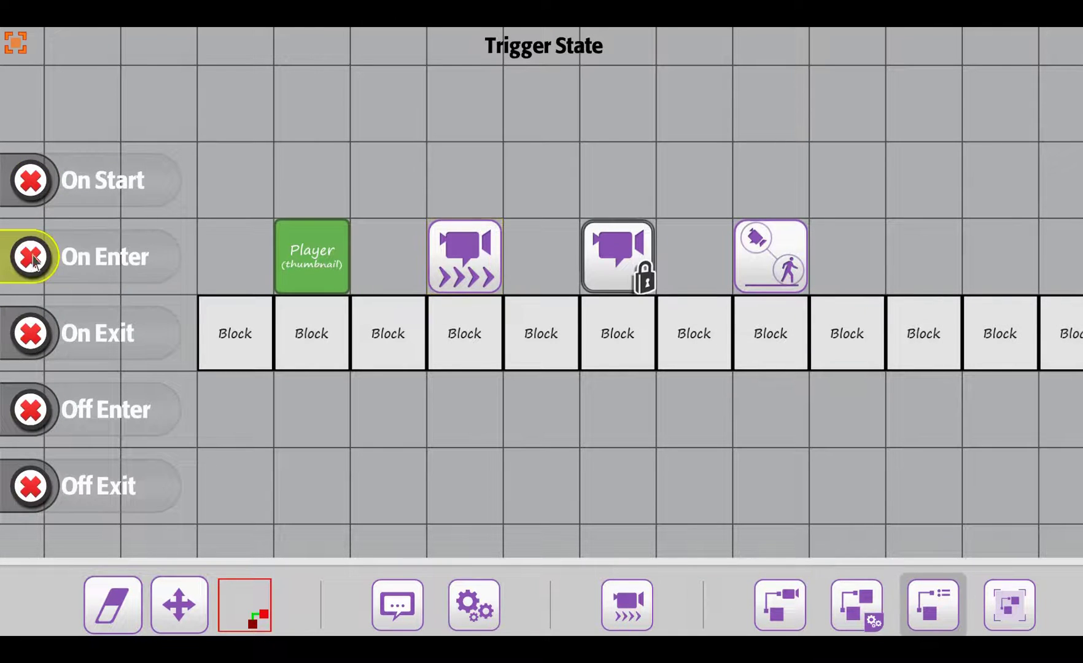
# Step: Turn on On Start in the Camera Auto Move object's Trigger State settings and look over its Trigger Settings and Trigger Camera options
pyautogui.click(32, 181)
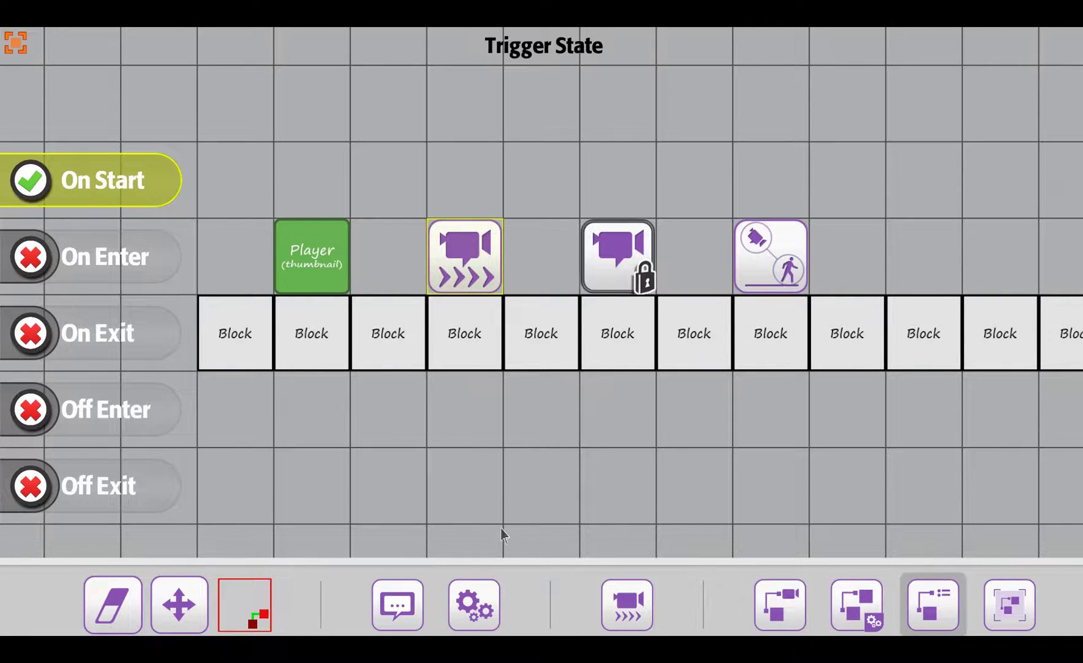
pyautogui.click(871, 613)
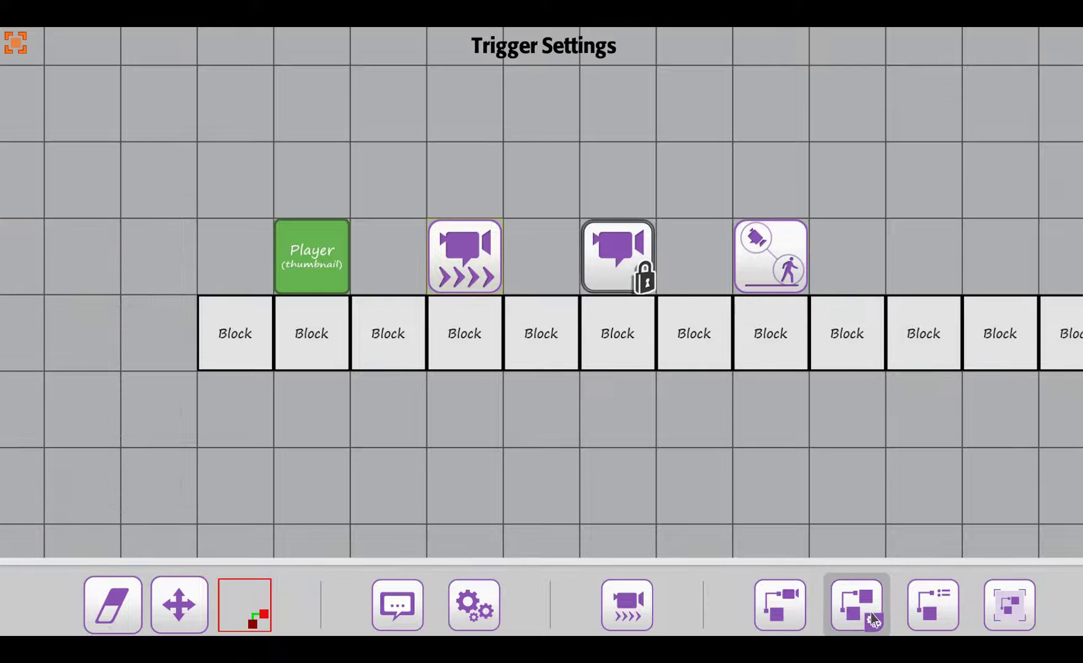
pyautogui.click(781, 605)
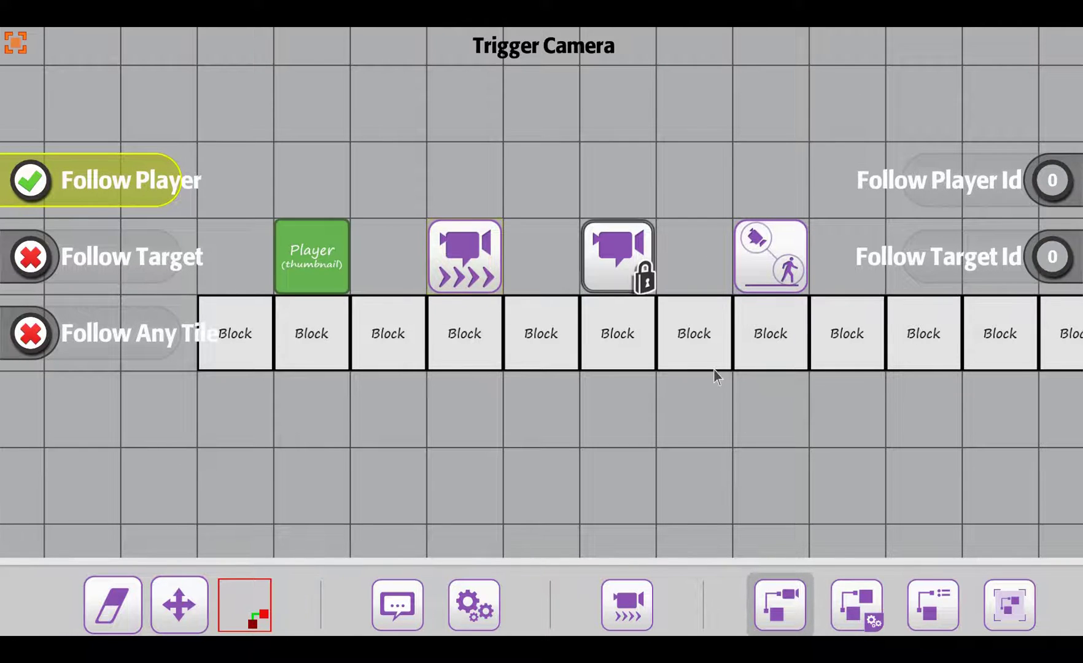
pyautogui.click(415, 402)
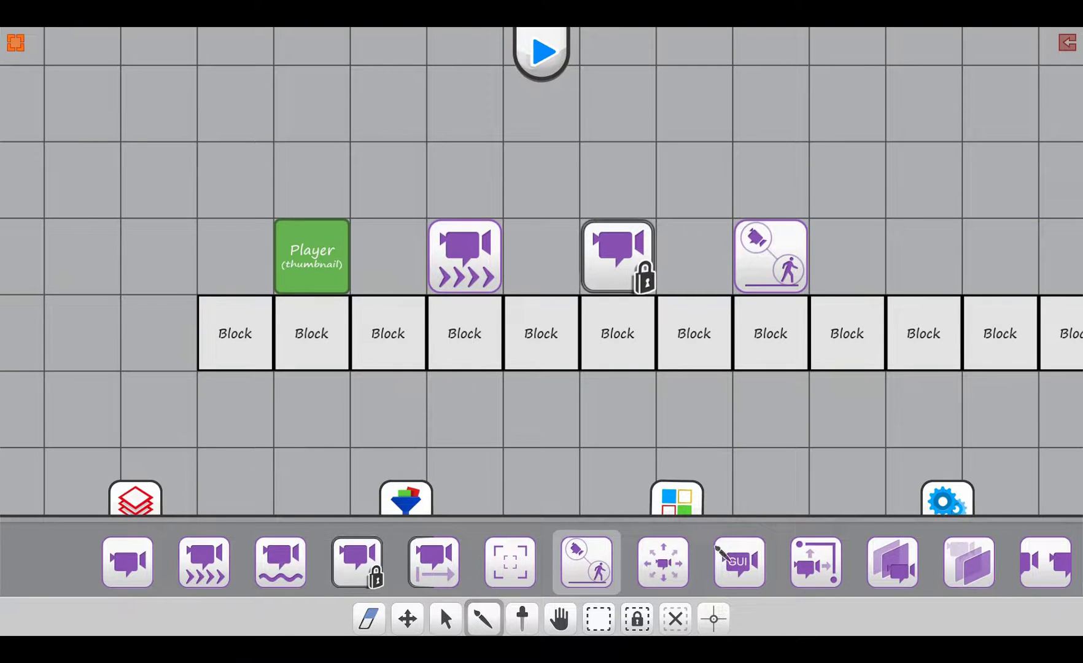
# Step: Place a Camera Height Offset object diagonally above the Player, between the Player and Camera Auto Move columns
pyautogui.moveTo(474, 564); pyautogui.dragTo(424, 568)
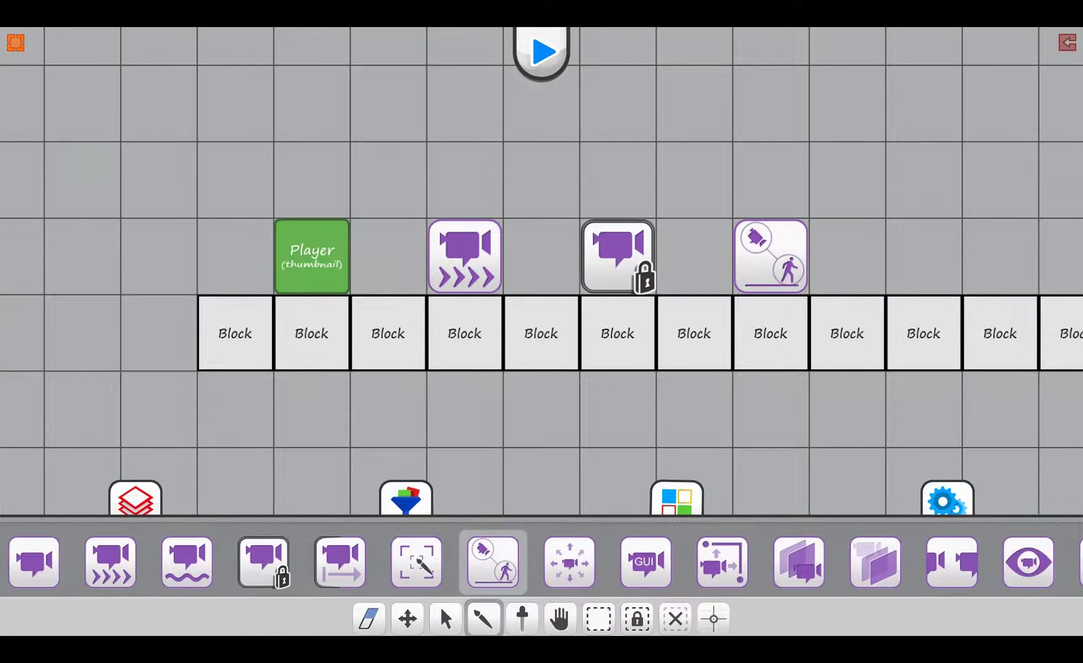
pyautogui.click(728, 564)
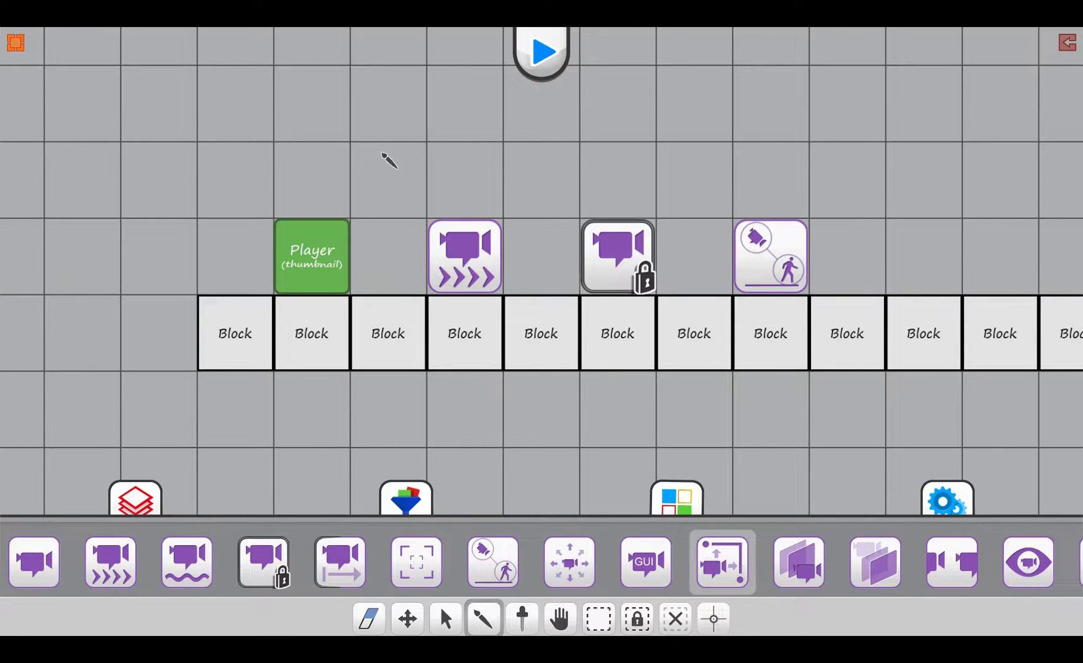
pyautogui.click(386, 157)
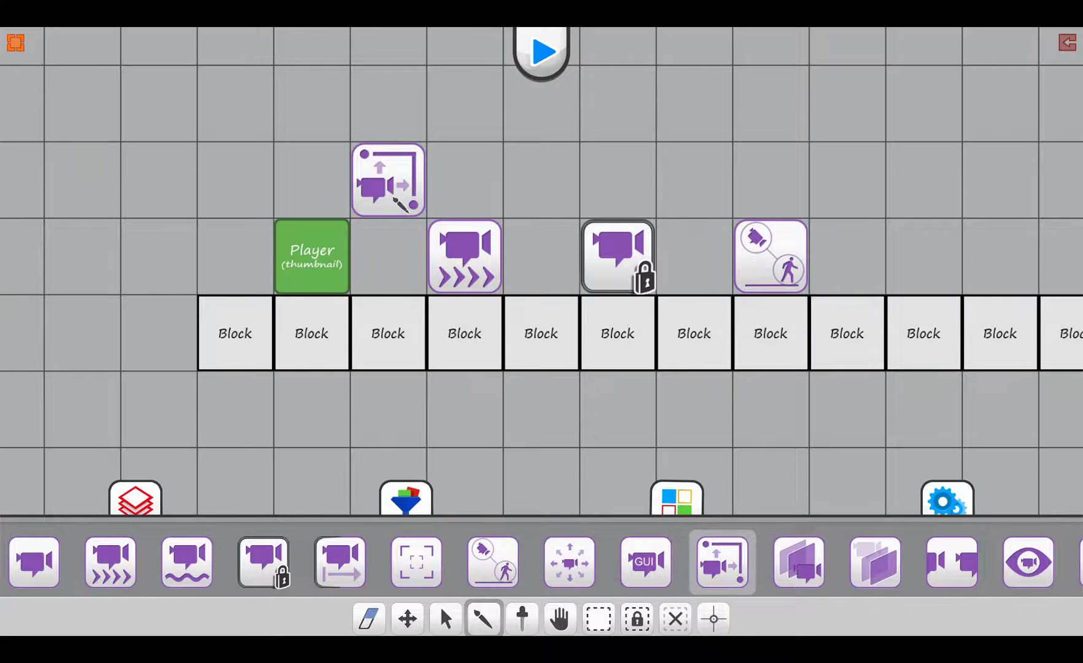
# Step: Set the Camera Height Offset object's Zoom Speed to 11 and its Offset U/D to -10
pyautogui.click(415, 193)
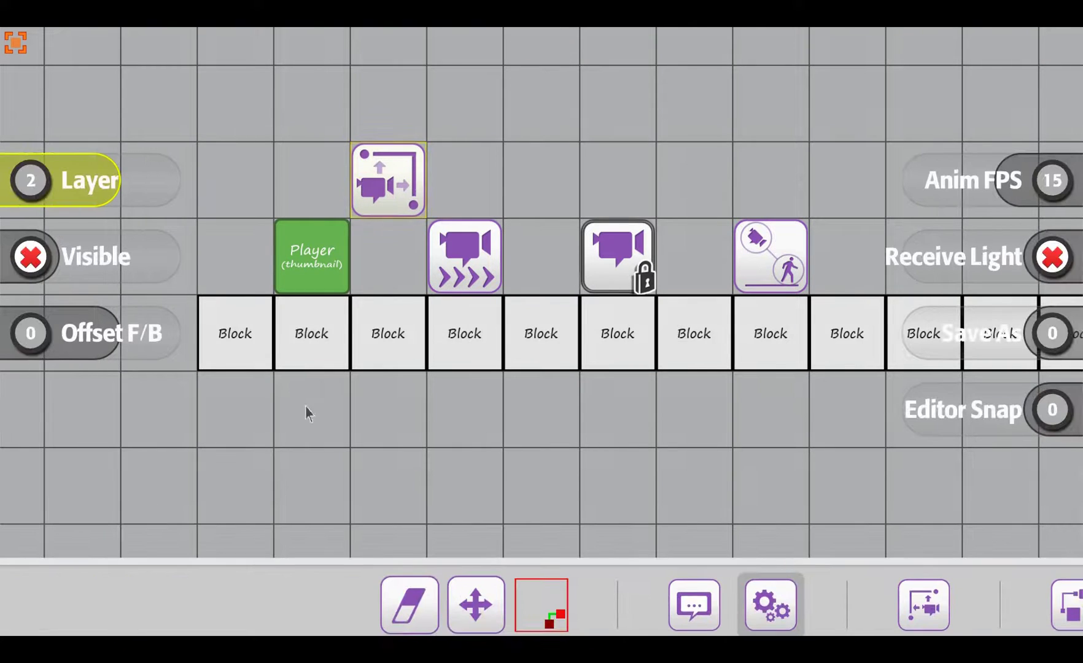
pyautogui.moveTo(792, 605); pyautogui.dragTo(497, 605)
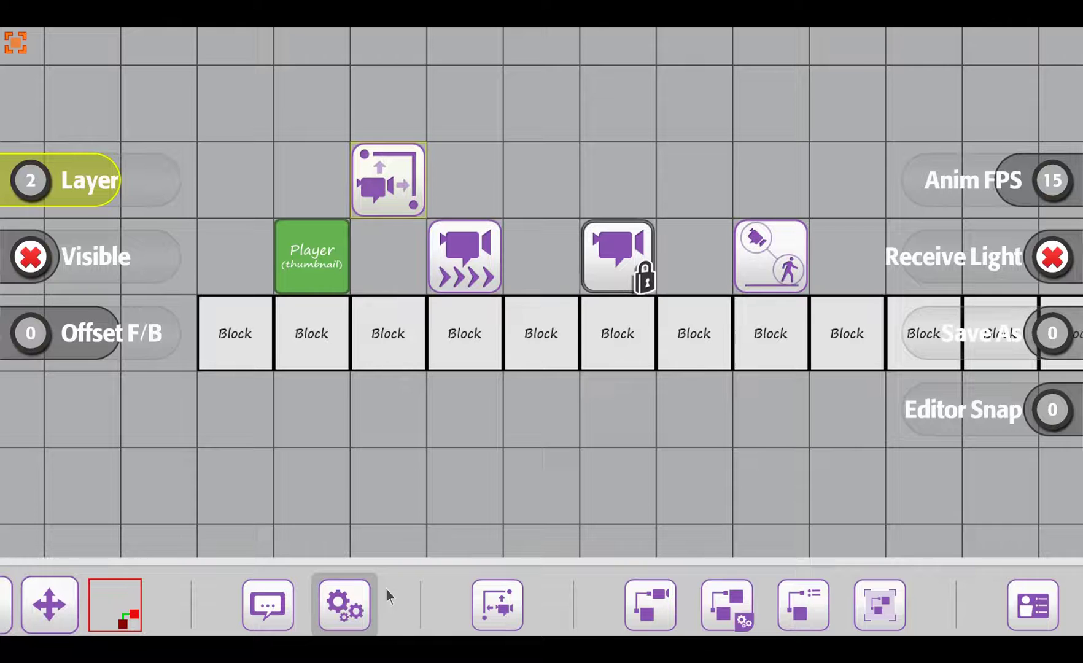
pyautogui.click(497, 605)
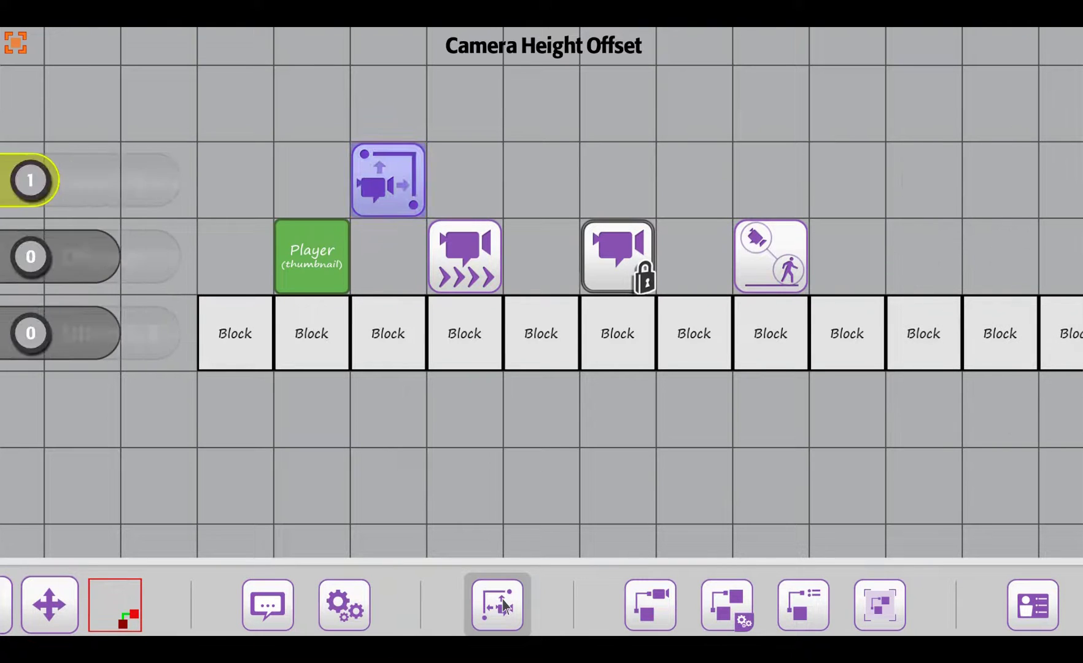
pyautogui.moveTo(74, 197); pyautogui.dragTo(50, 191)
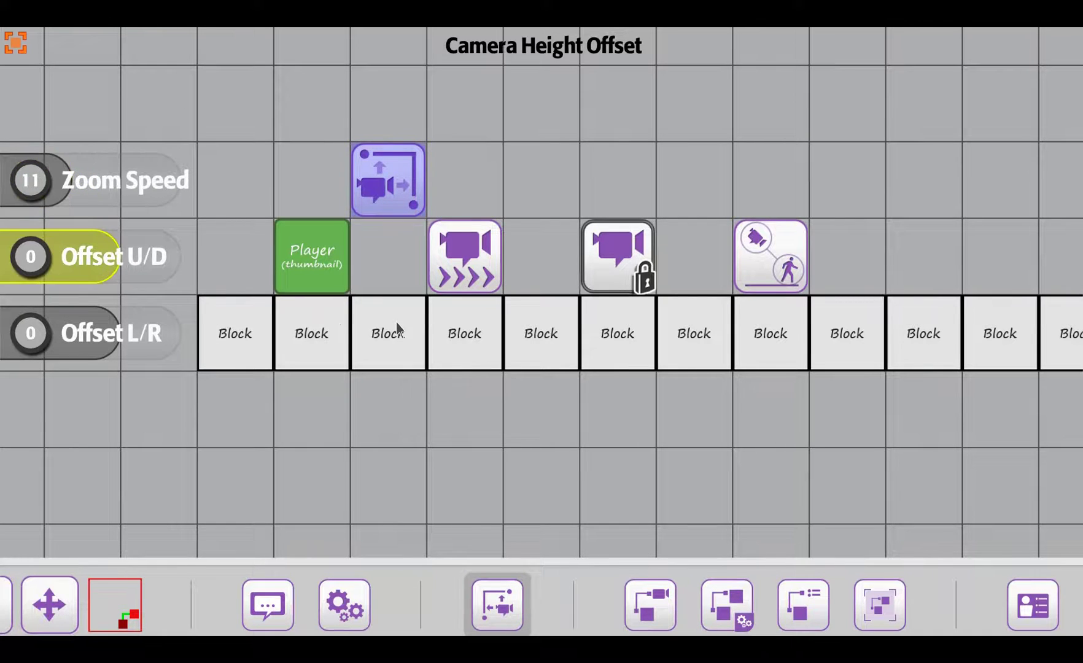
pyautogui.click(113, 282)
pyautogui.moveTo(114, 282); pyautogui.dragTo(130, 279)
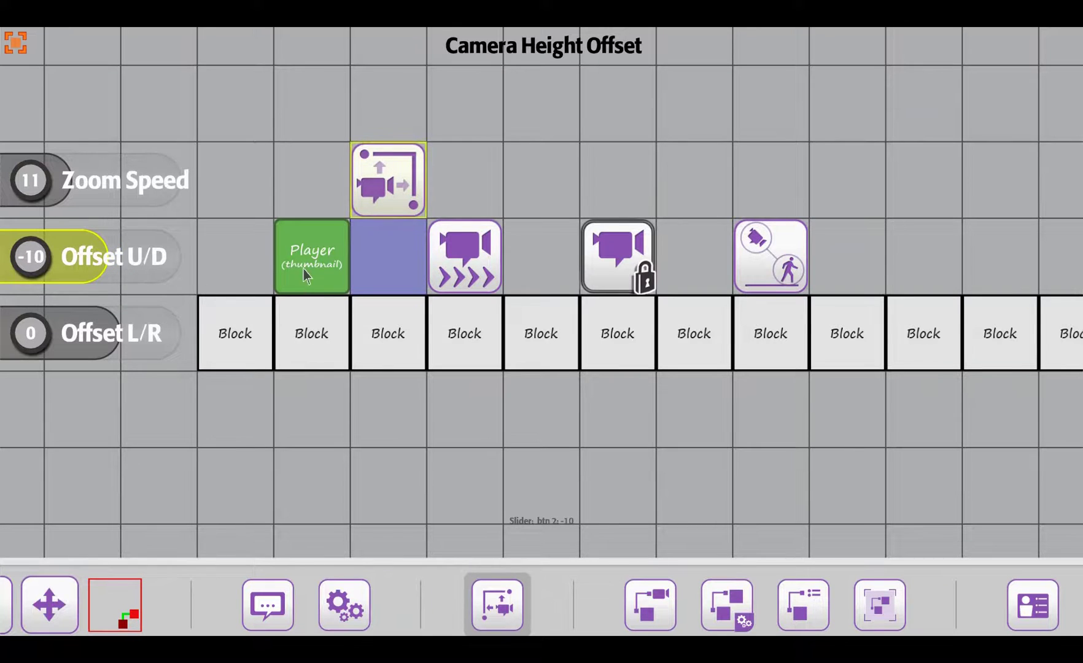
pyautogui.moveTo(303, 269); pyautogui.dragTo(410, 338)
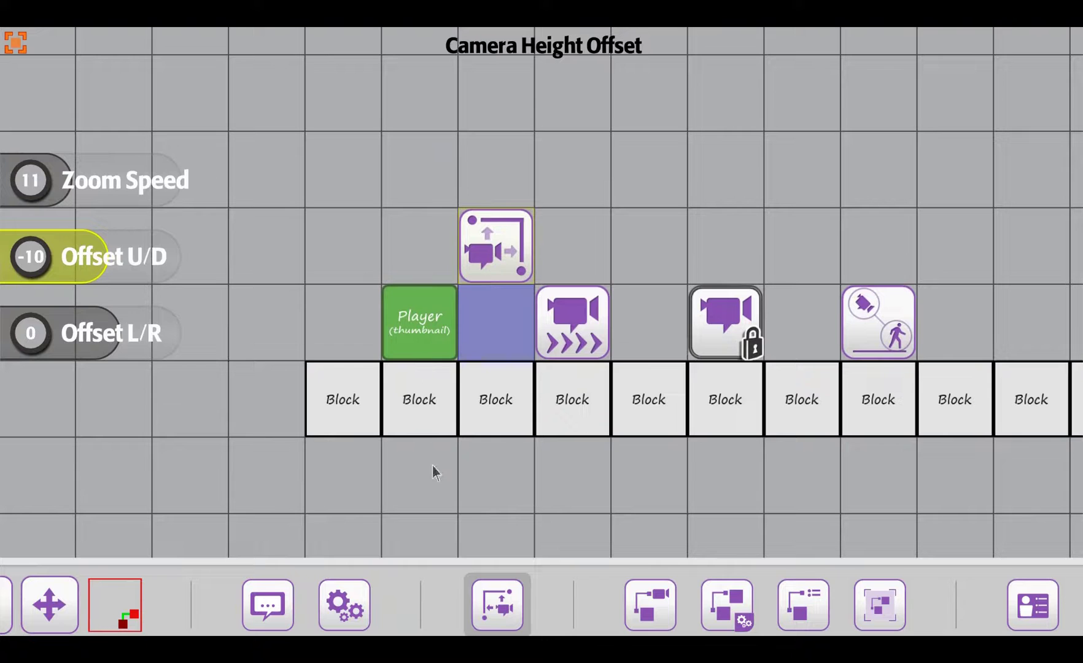
pyautogui.click(343, 238)
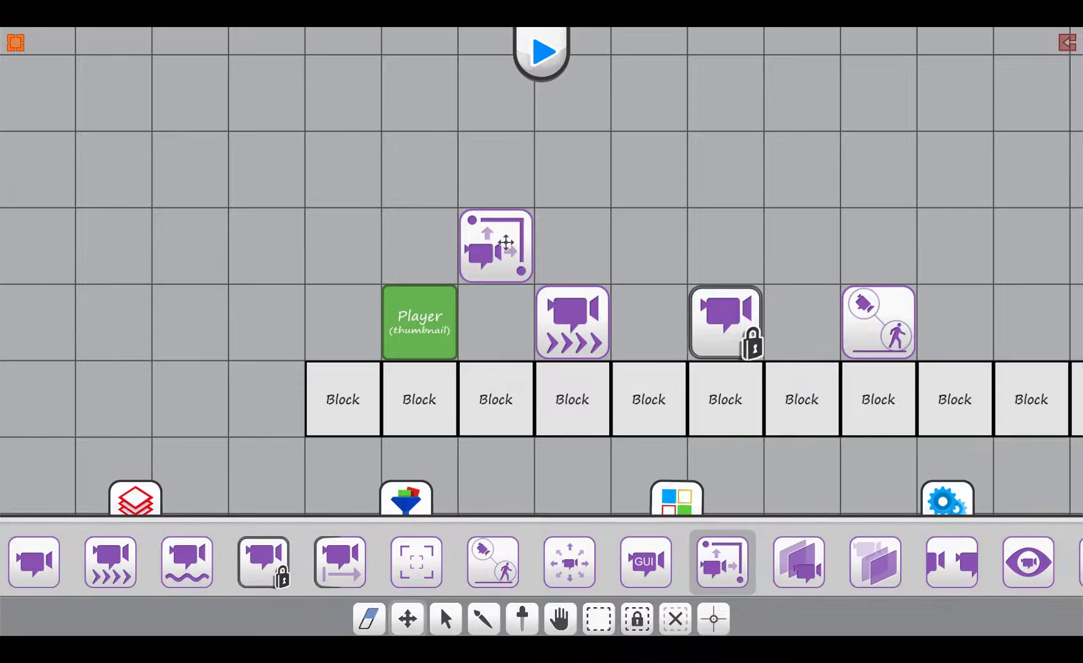
# Step: Move the Camera Height Offset object directly above the blocks, two tiles right of Camera Follow, and playtest the level
pyautogui.moveTo(505, 242); pyautogui.dragTo(1023, 299)
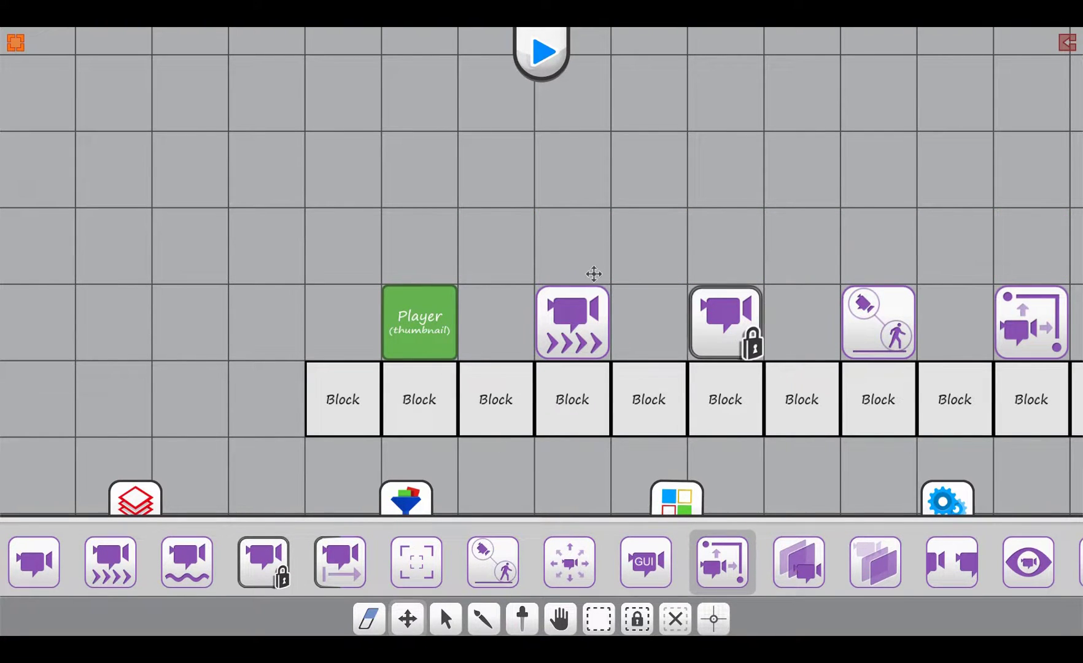
pyautogui.click(543, 53)
pyautogui.moveTo(879, 529); pyautogui.dragTo(549, 543)
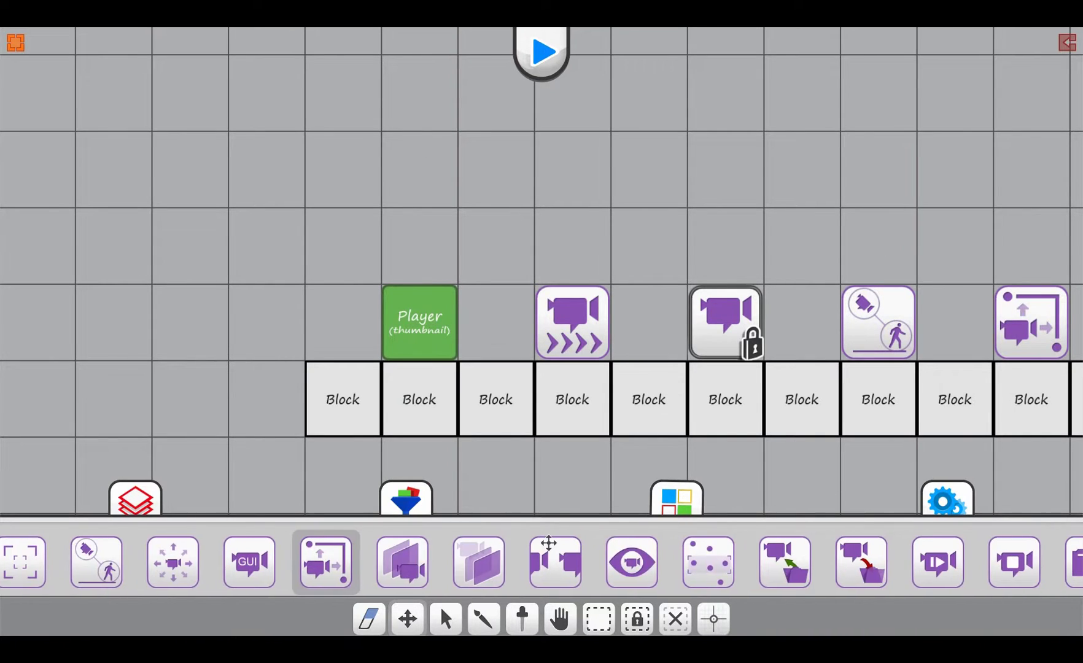
pyautogui.moveTo(877, 315); pyautogui.dragTo(691, 310)
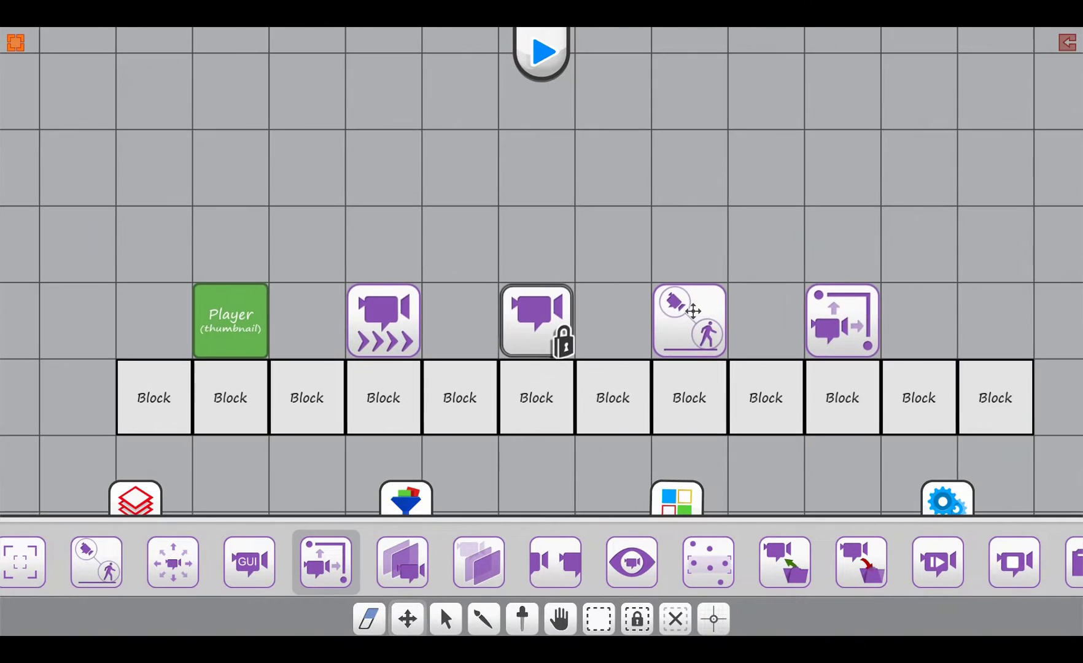